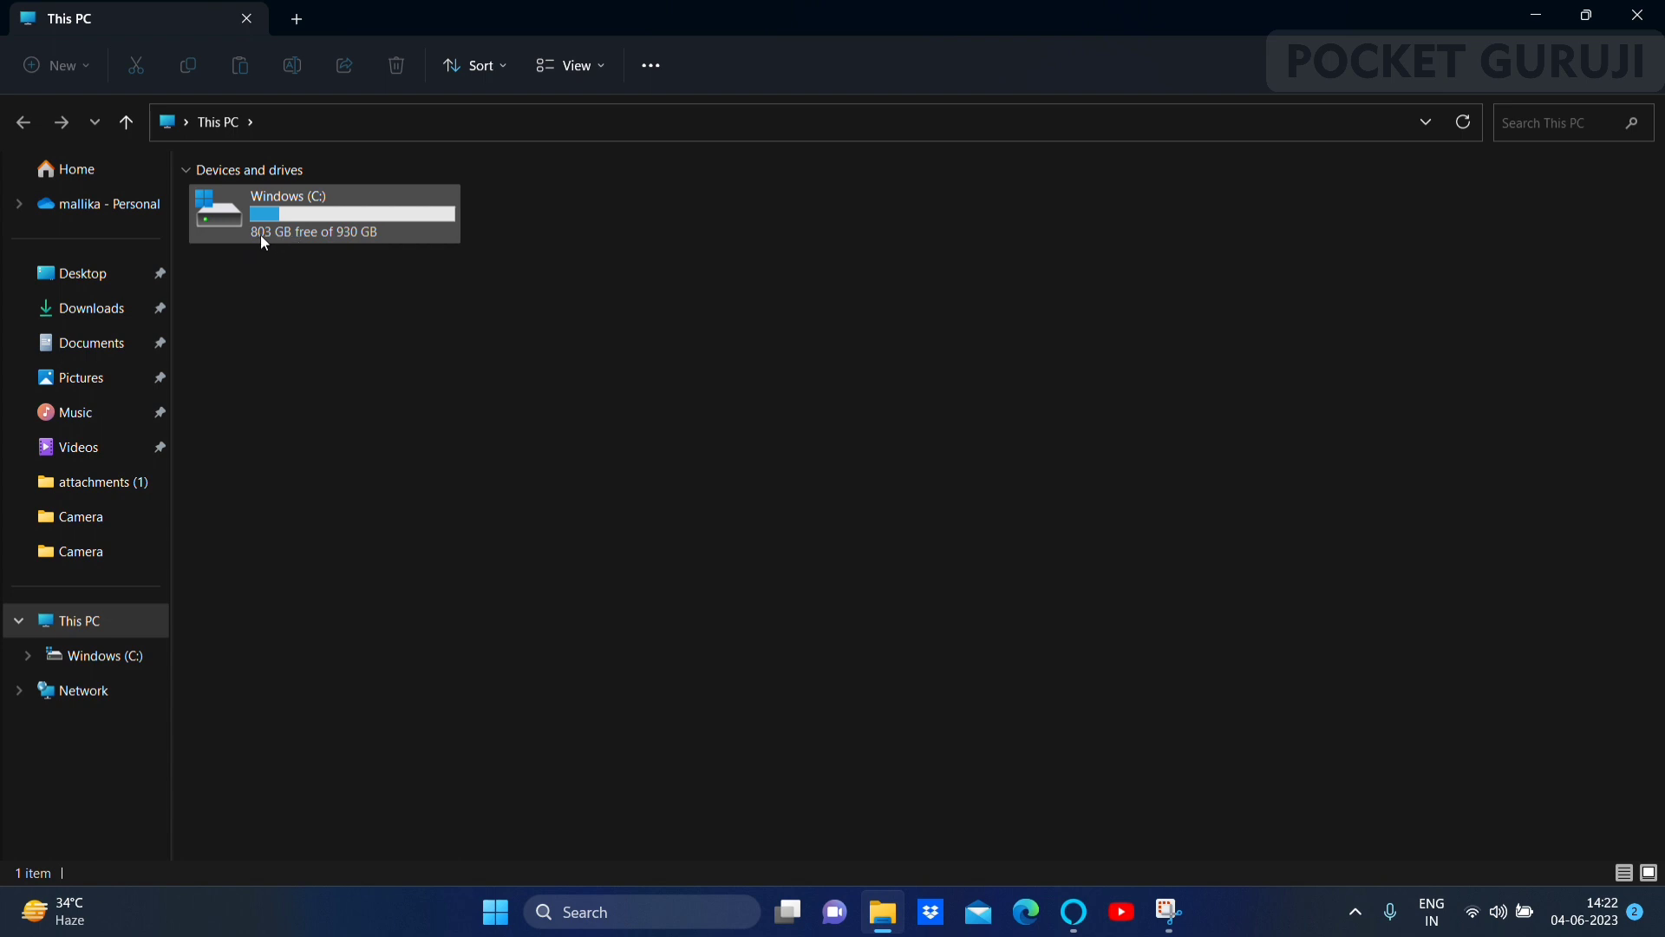
- Minimise the File Explorer window and launch Disk Management by running diskmgmt.msc
mouse_move(318, 245)
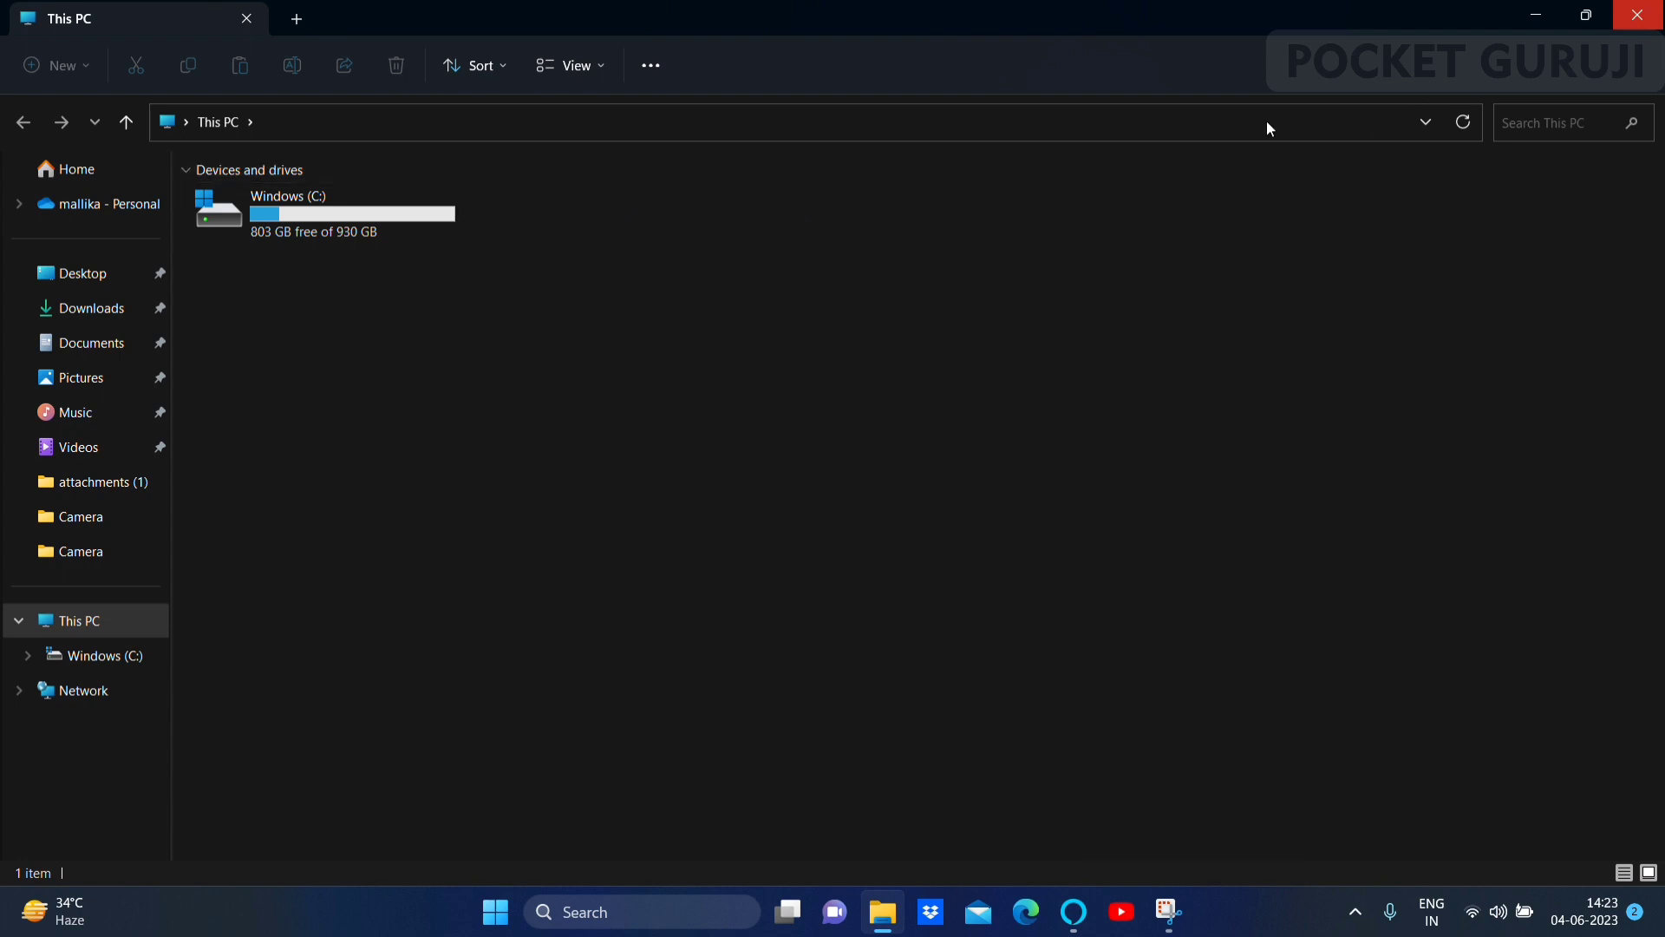
click(1541, 15)
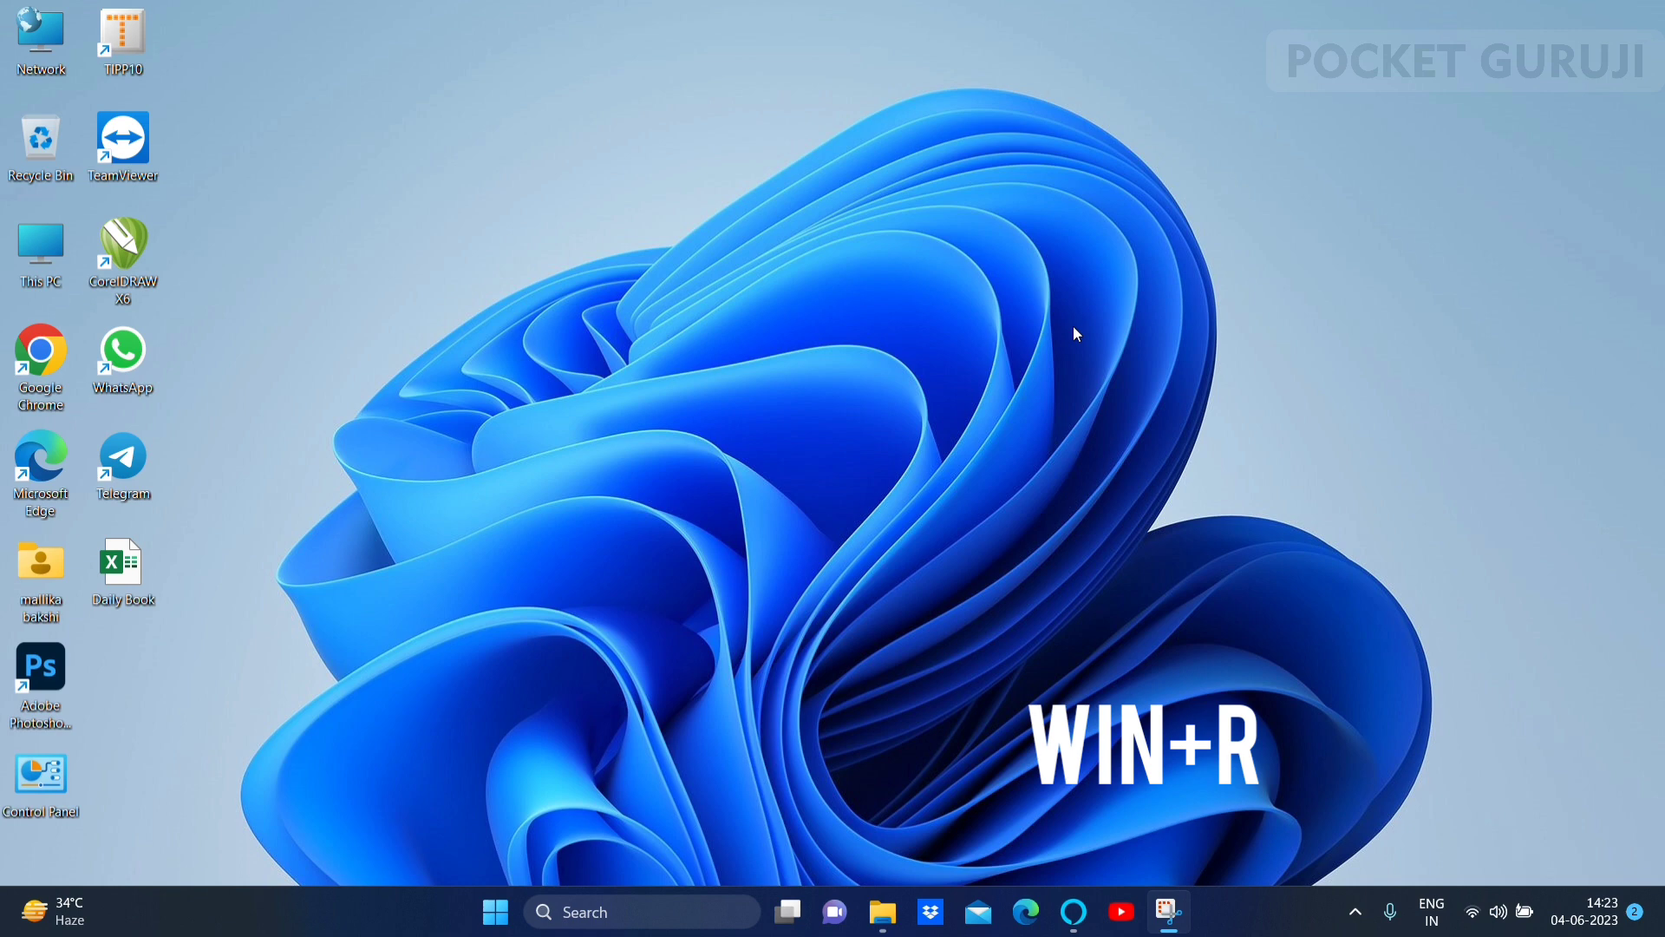
key(super+r)
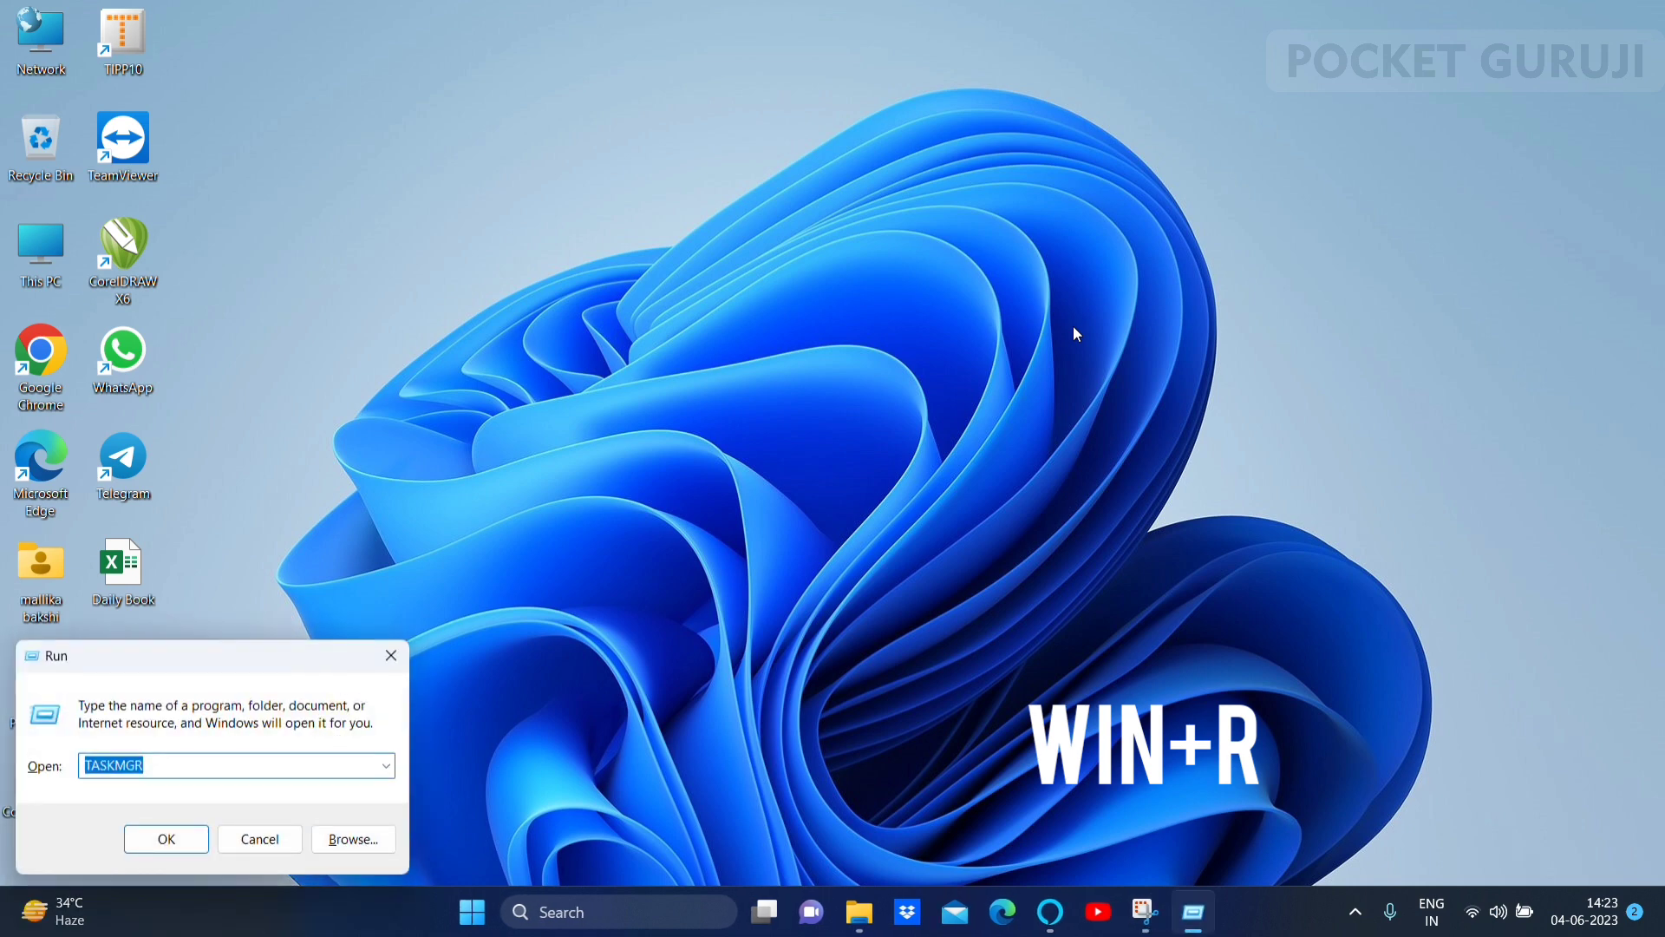
key(BackSpace)
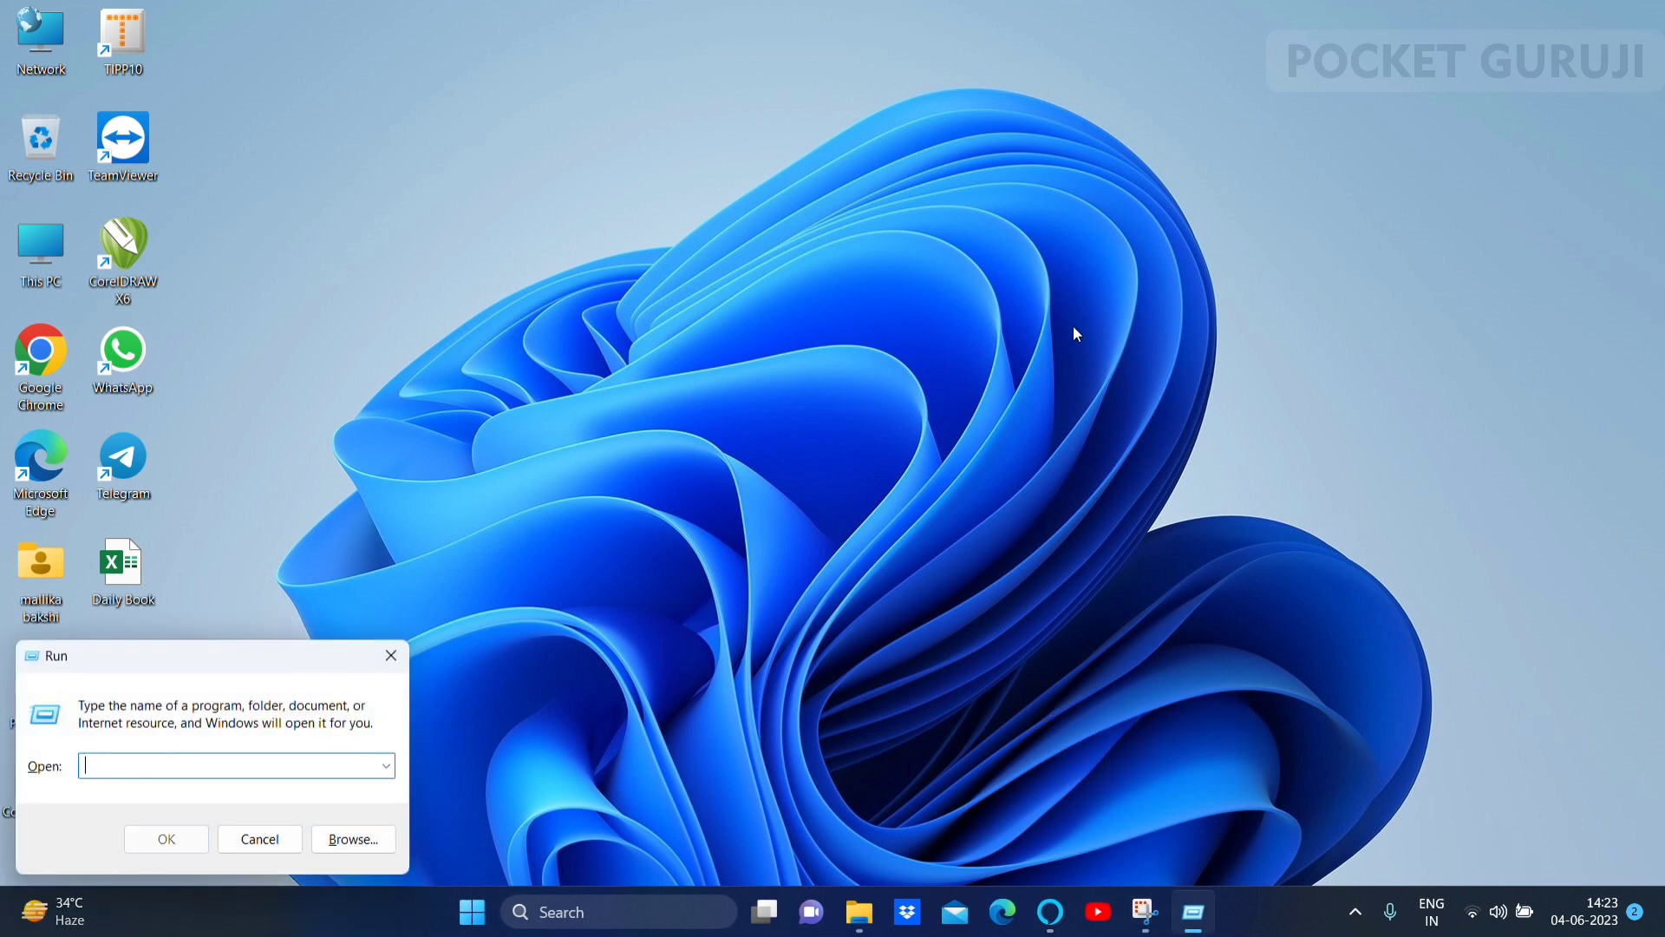
text(disk)
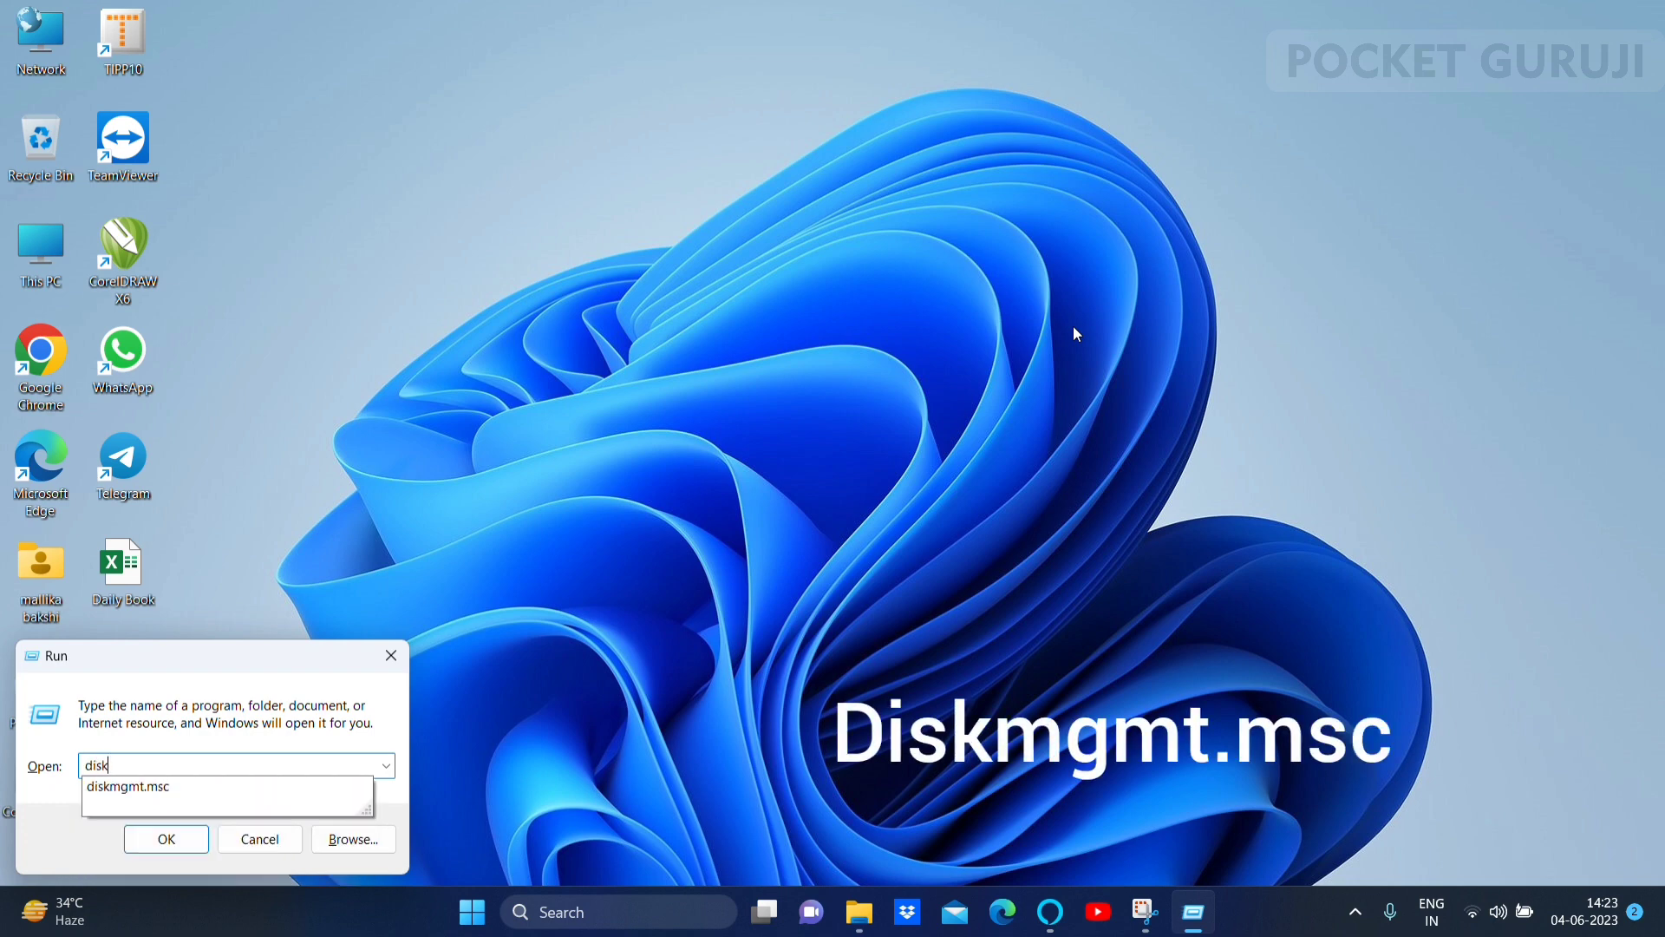
text(mgmt.msc)
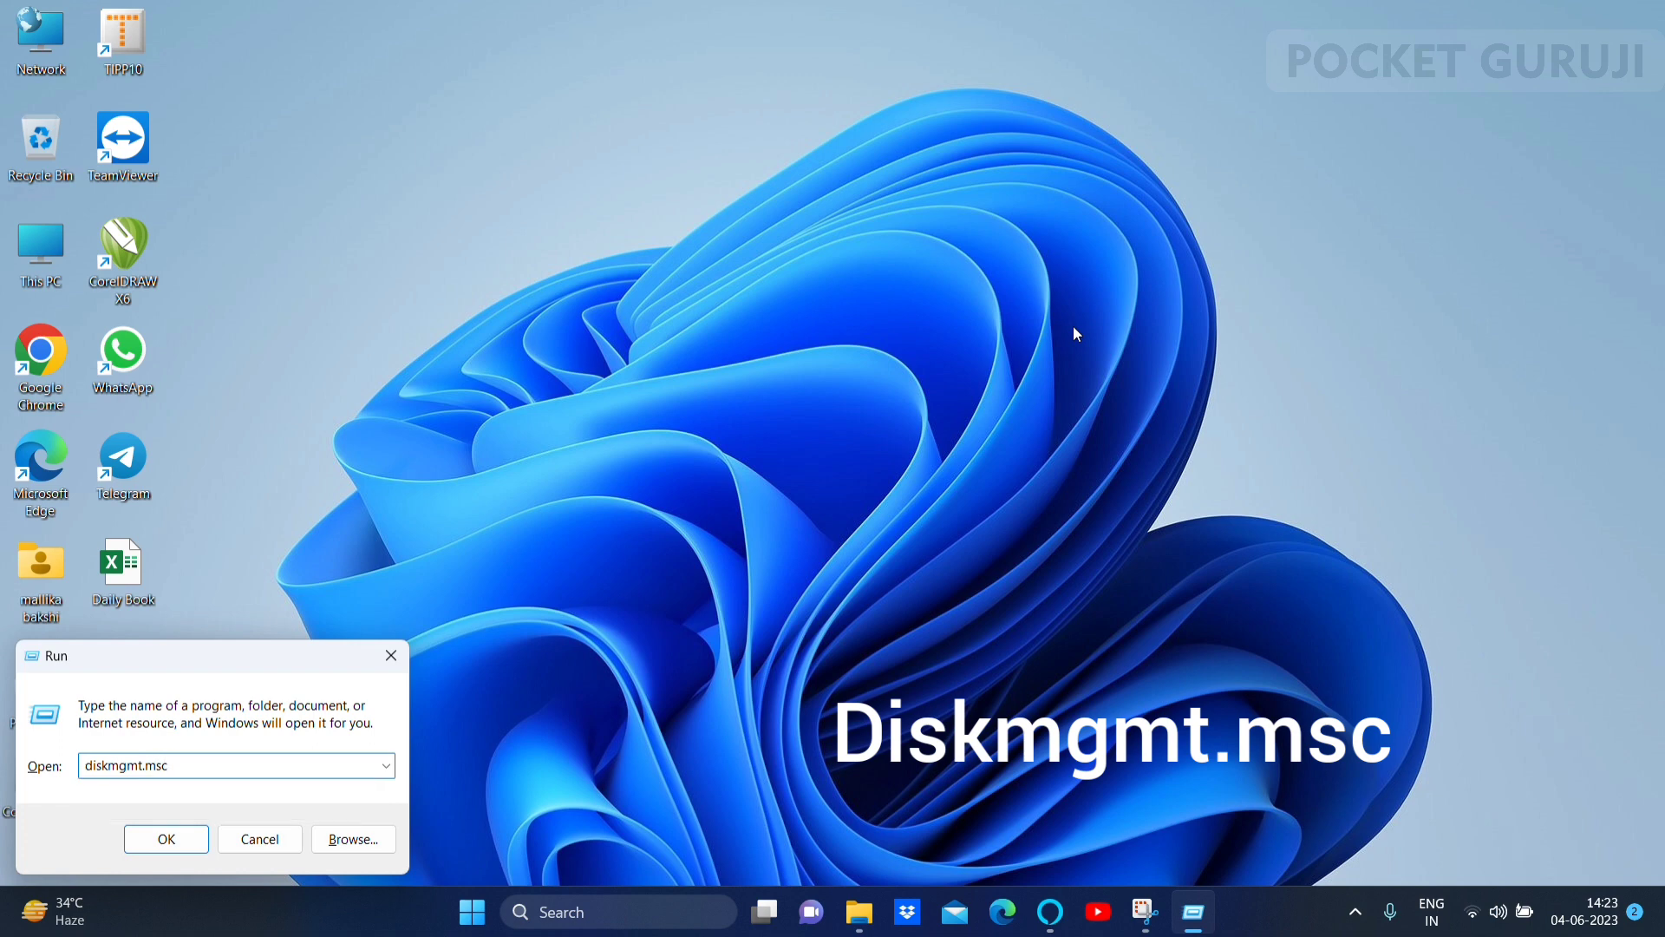
key(Return)
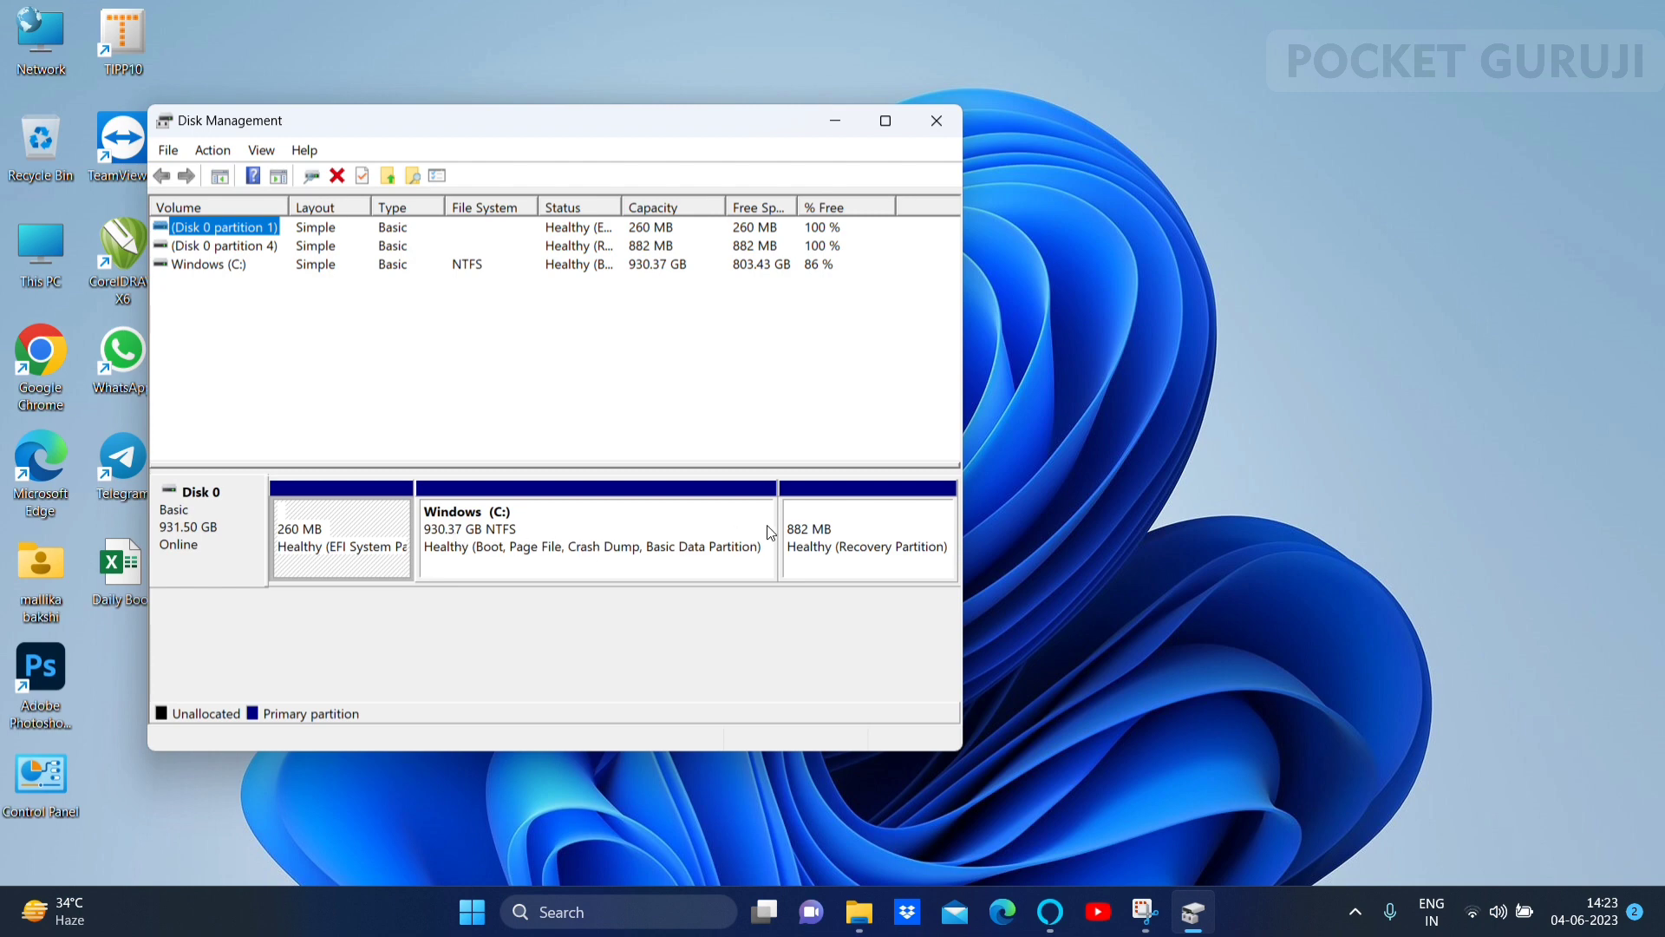
- Open the Shrink Volume settings for the Windows (C:) partition on Disk 0
click(805, 557)
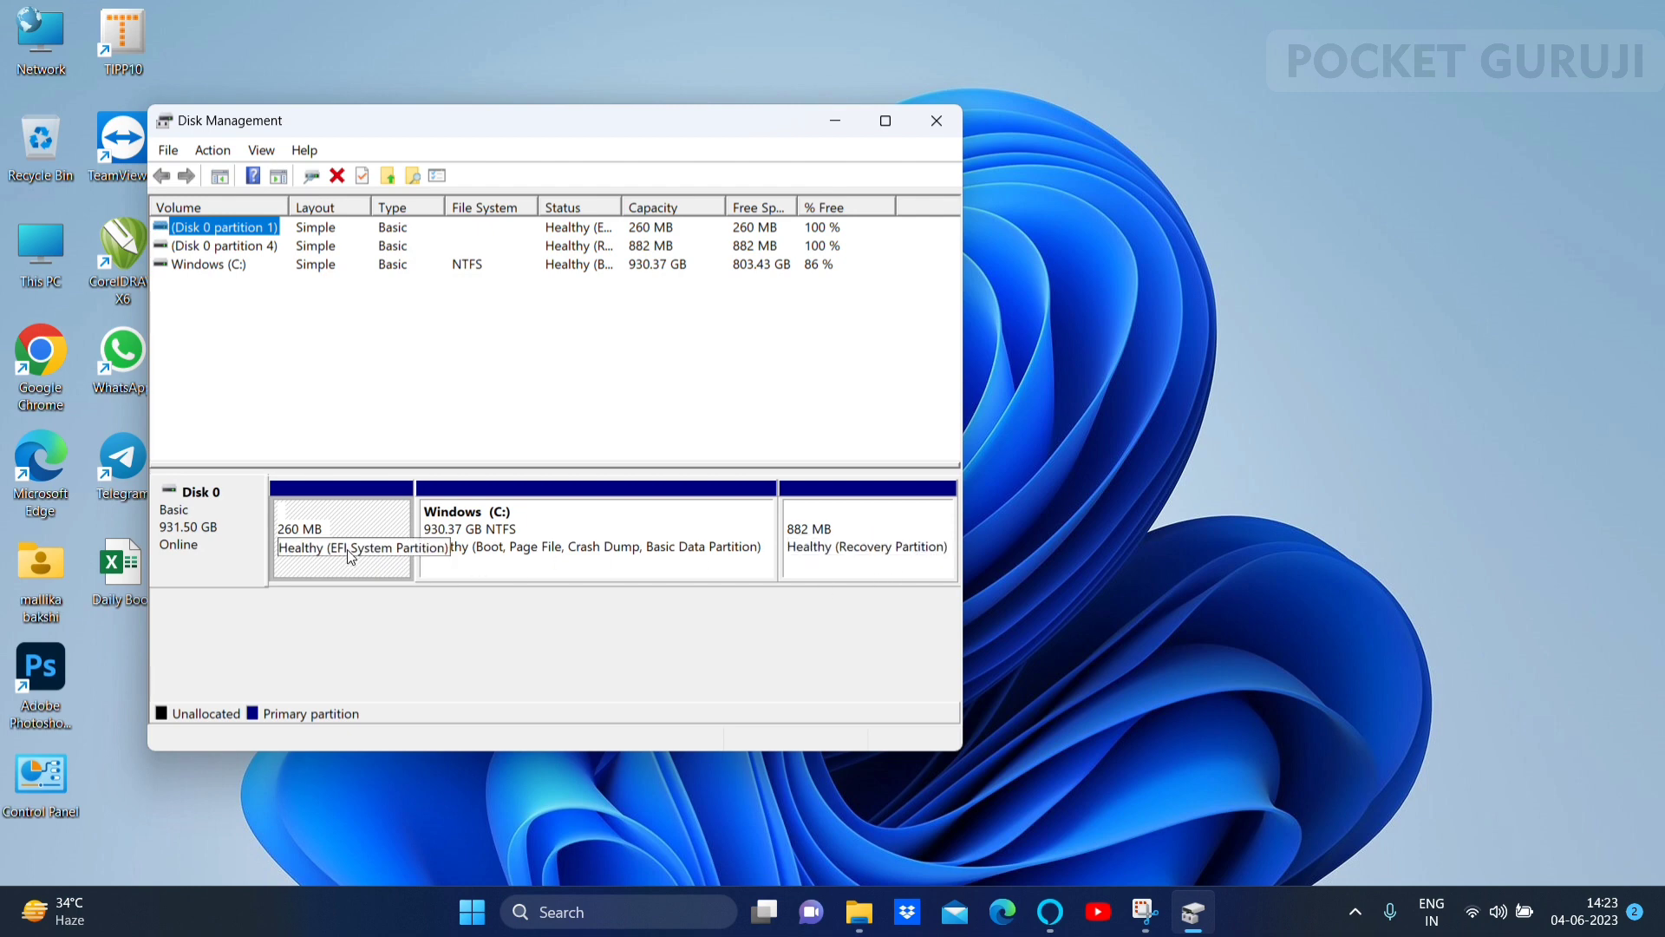
click(513, 519)
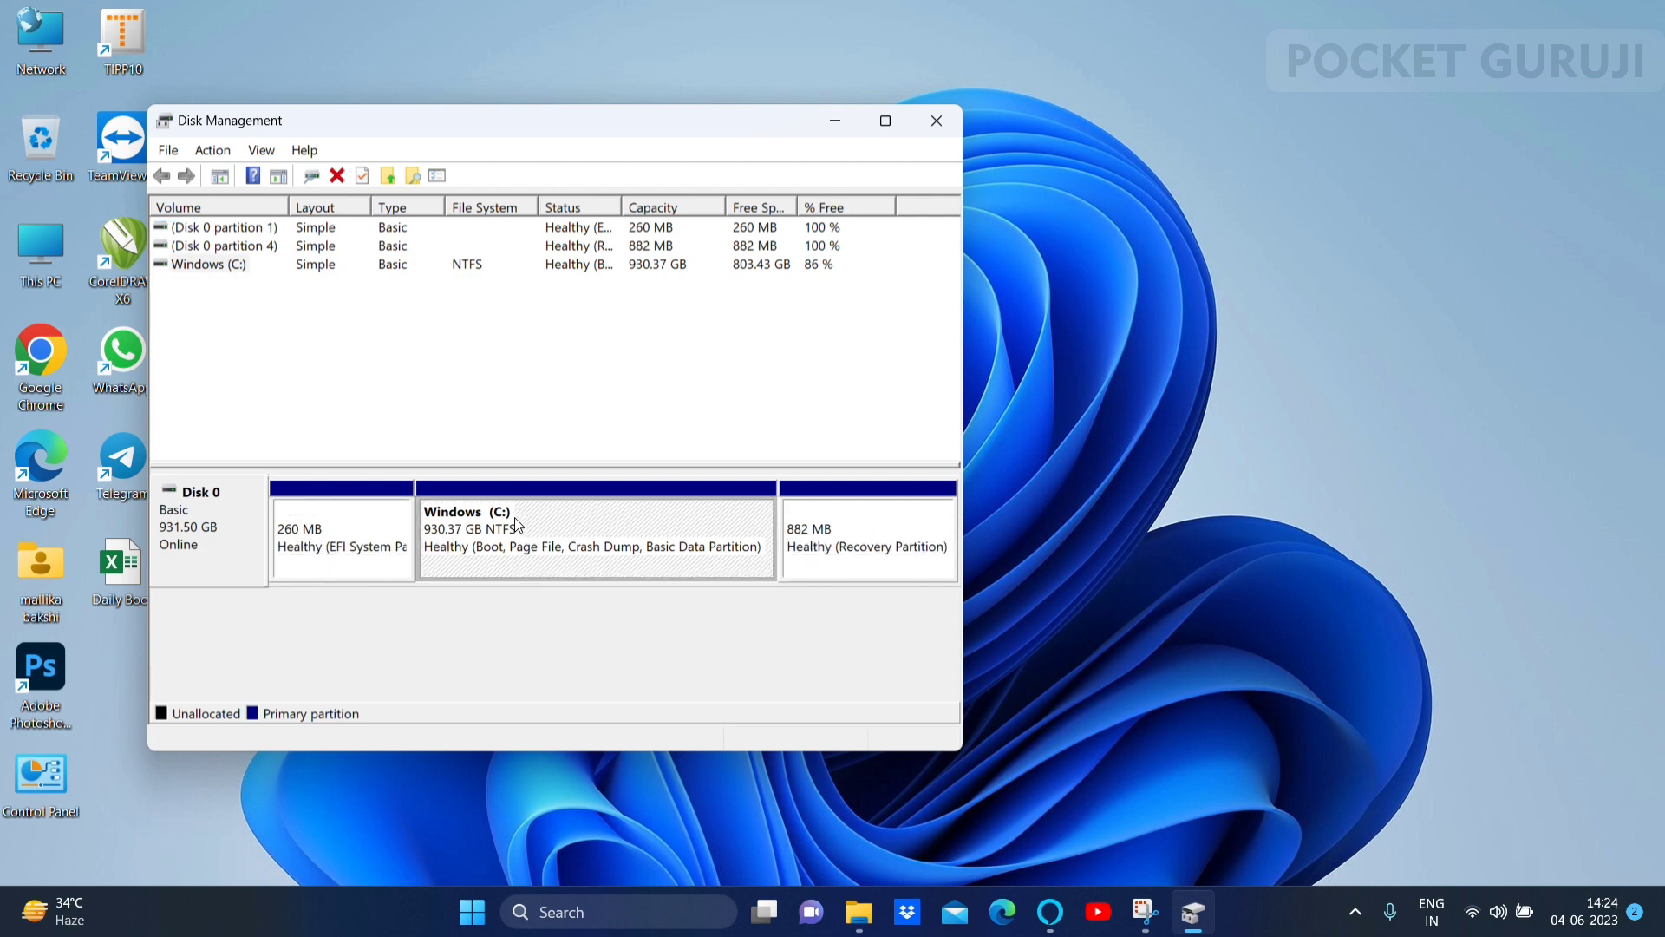
right_click(588, 536)
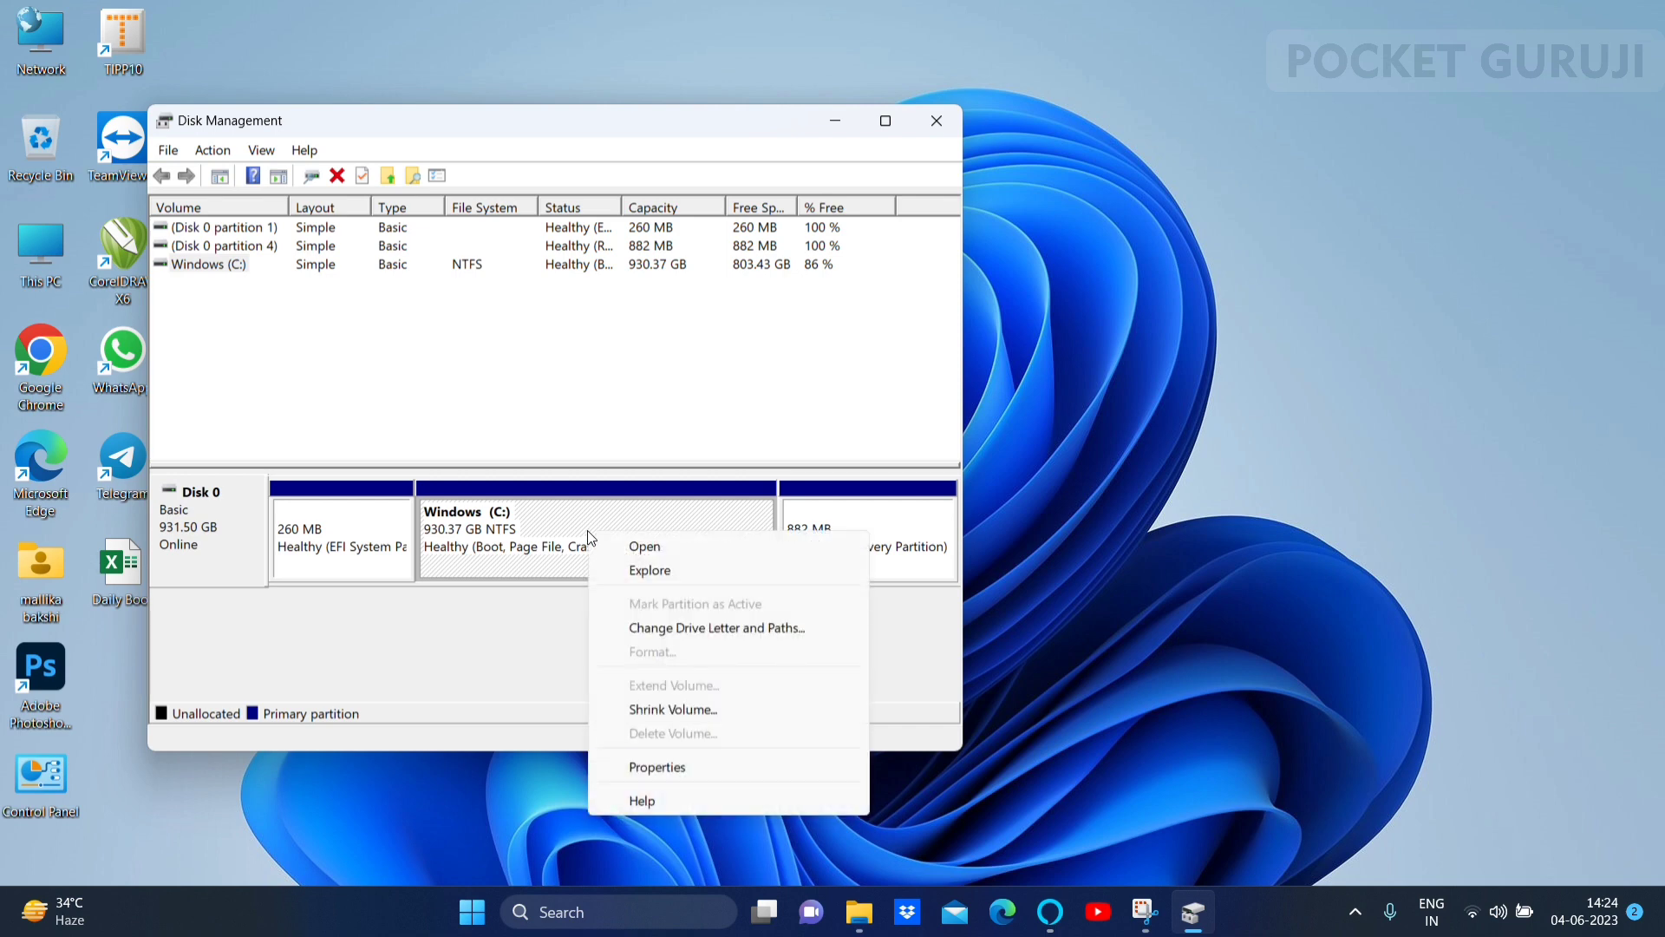
click(699, 711)
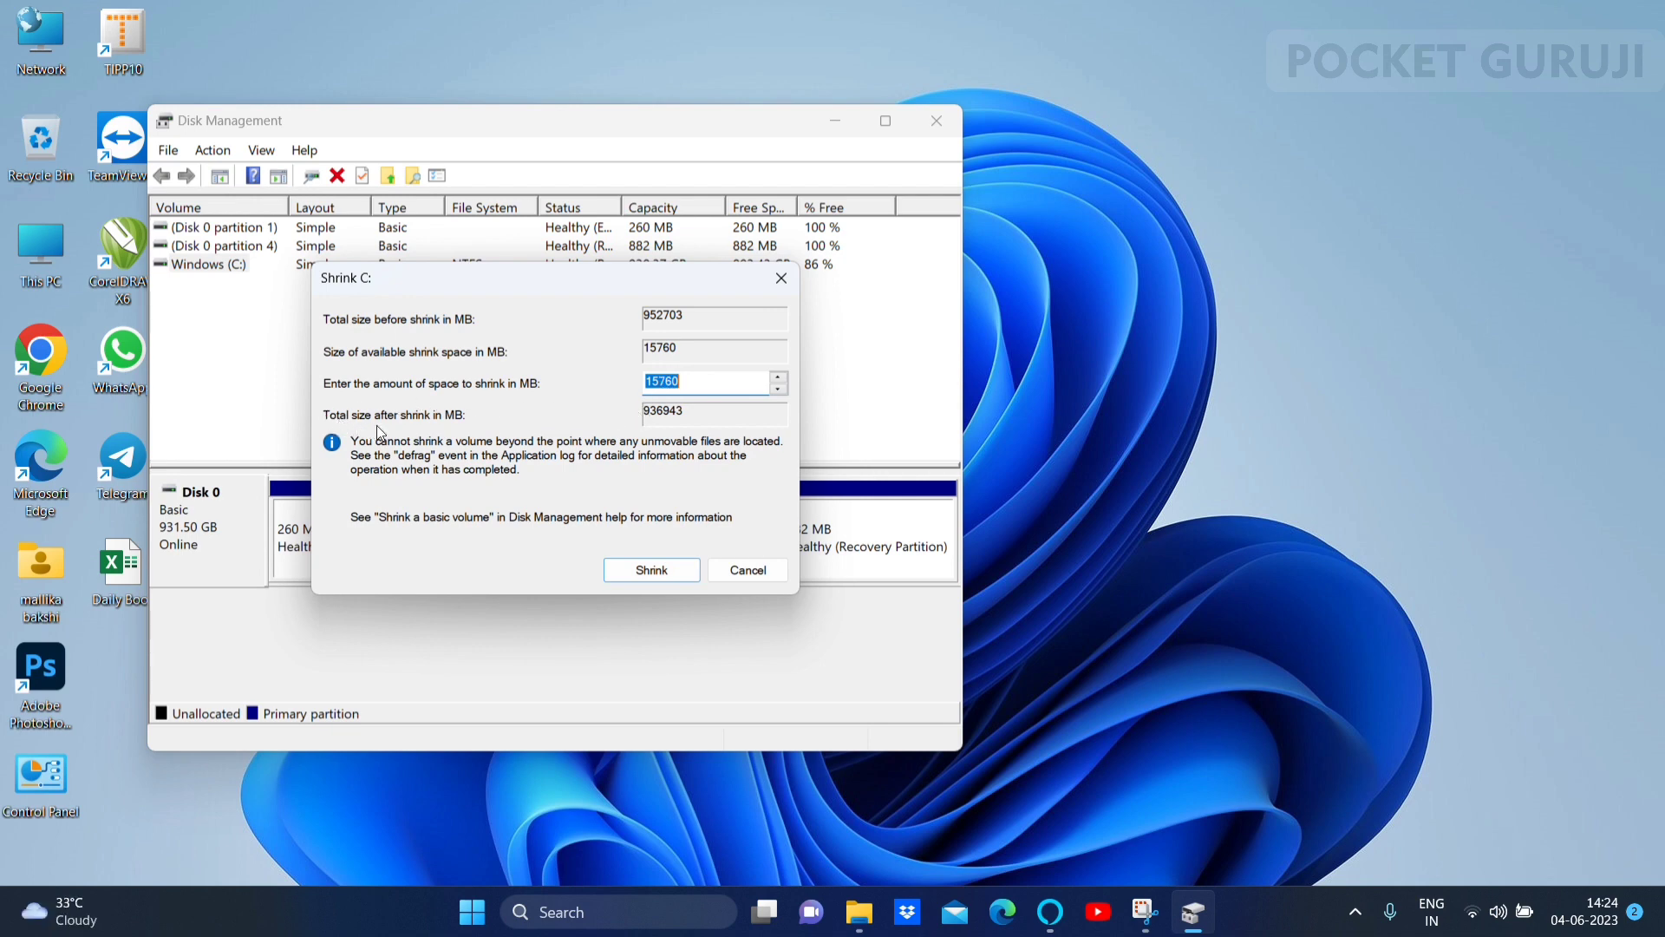
- Set the amount of space to shrink to 15760 MB and shrink the C: volume
click(694, 381)
drag(695, 381, 624, 373)
key(BackSpace)
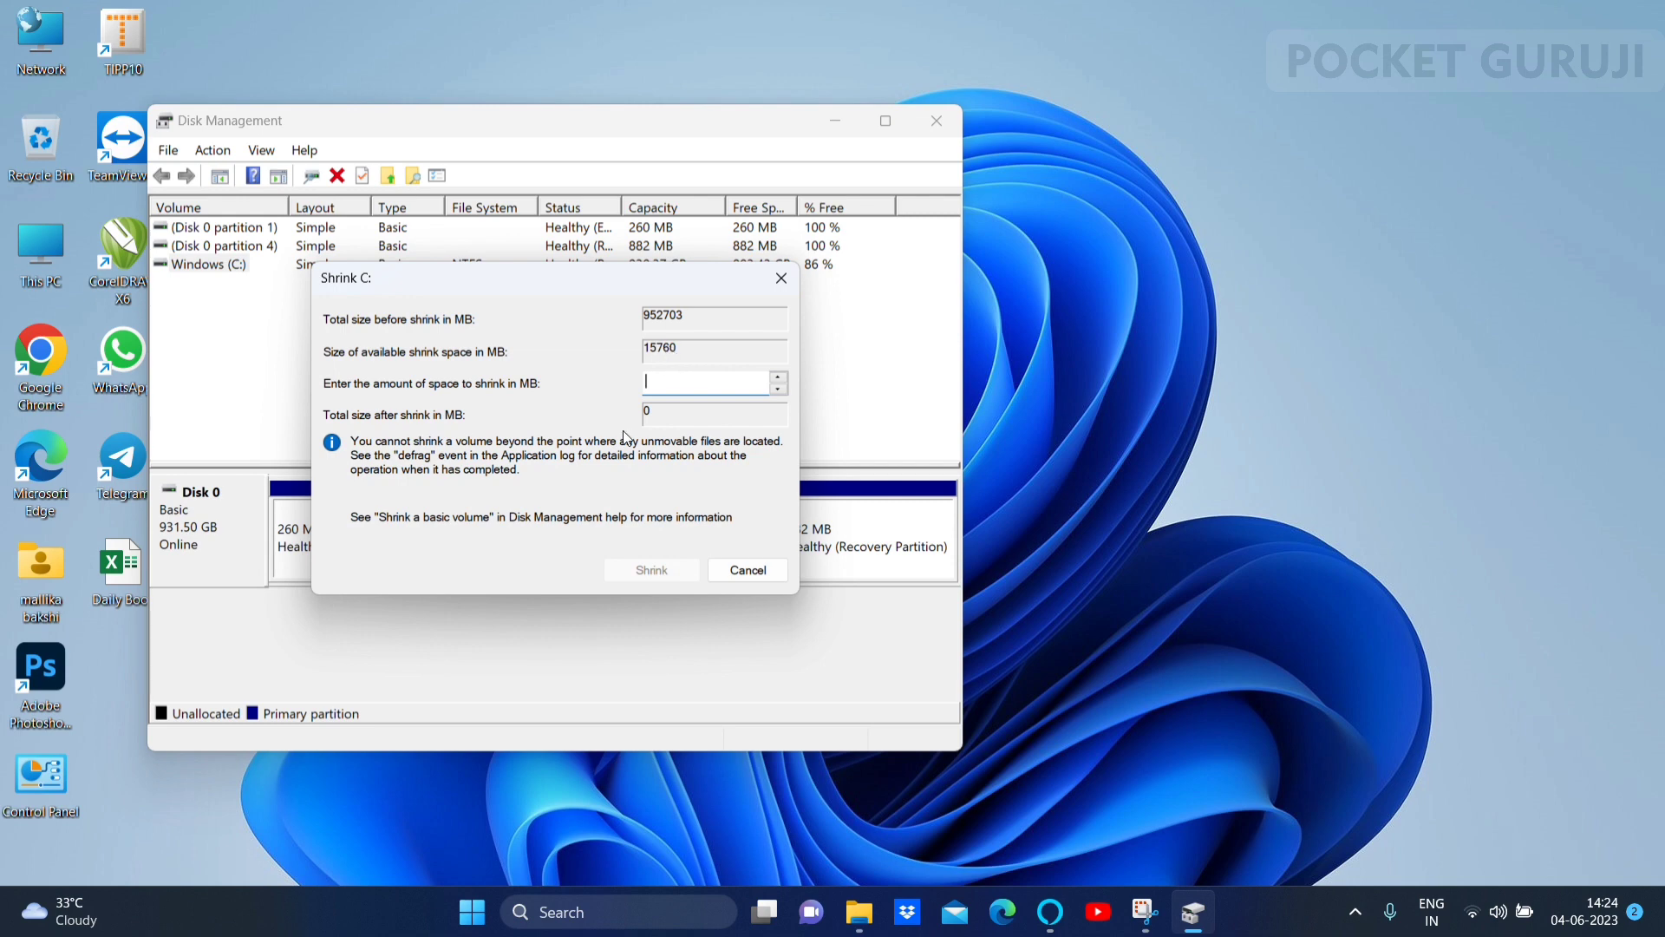
text(20000)
key(BackSpace)
key(BackSpace)
key(BackSpace)
key(BackSpace)
key(BackSpace)
text(15760)
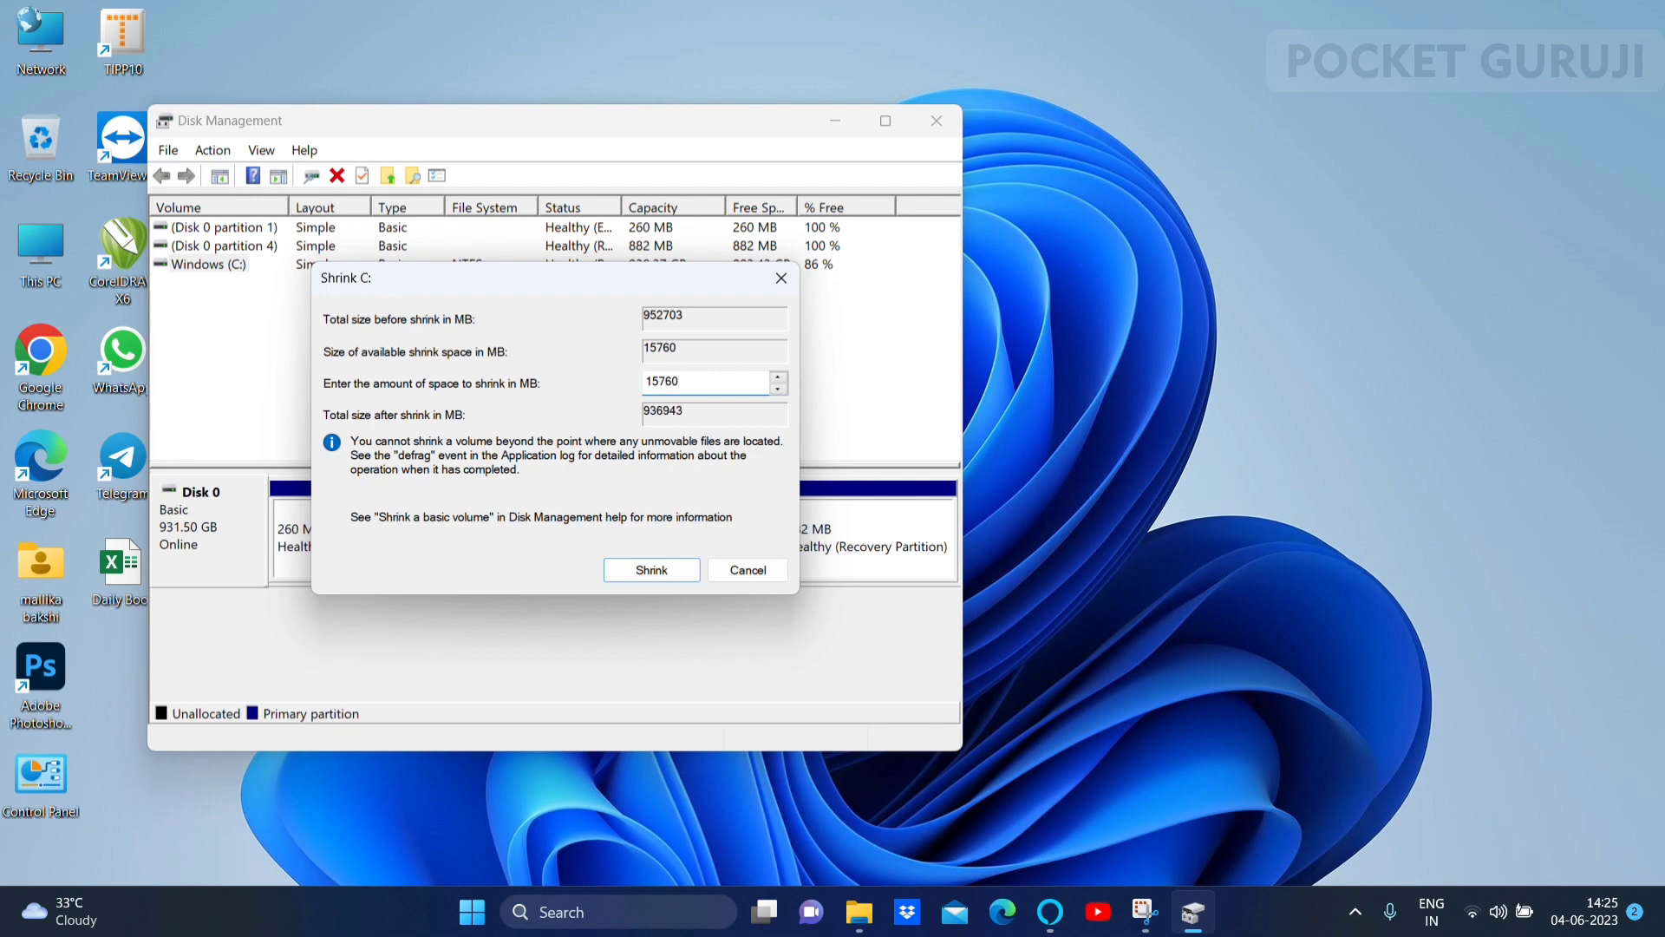
key(BackSpace)
text(9)
key(BackSpace)
text(0)
click(652, 571)
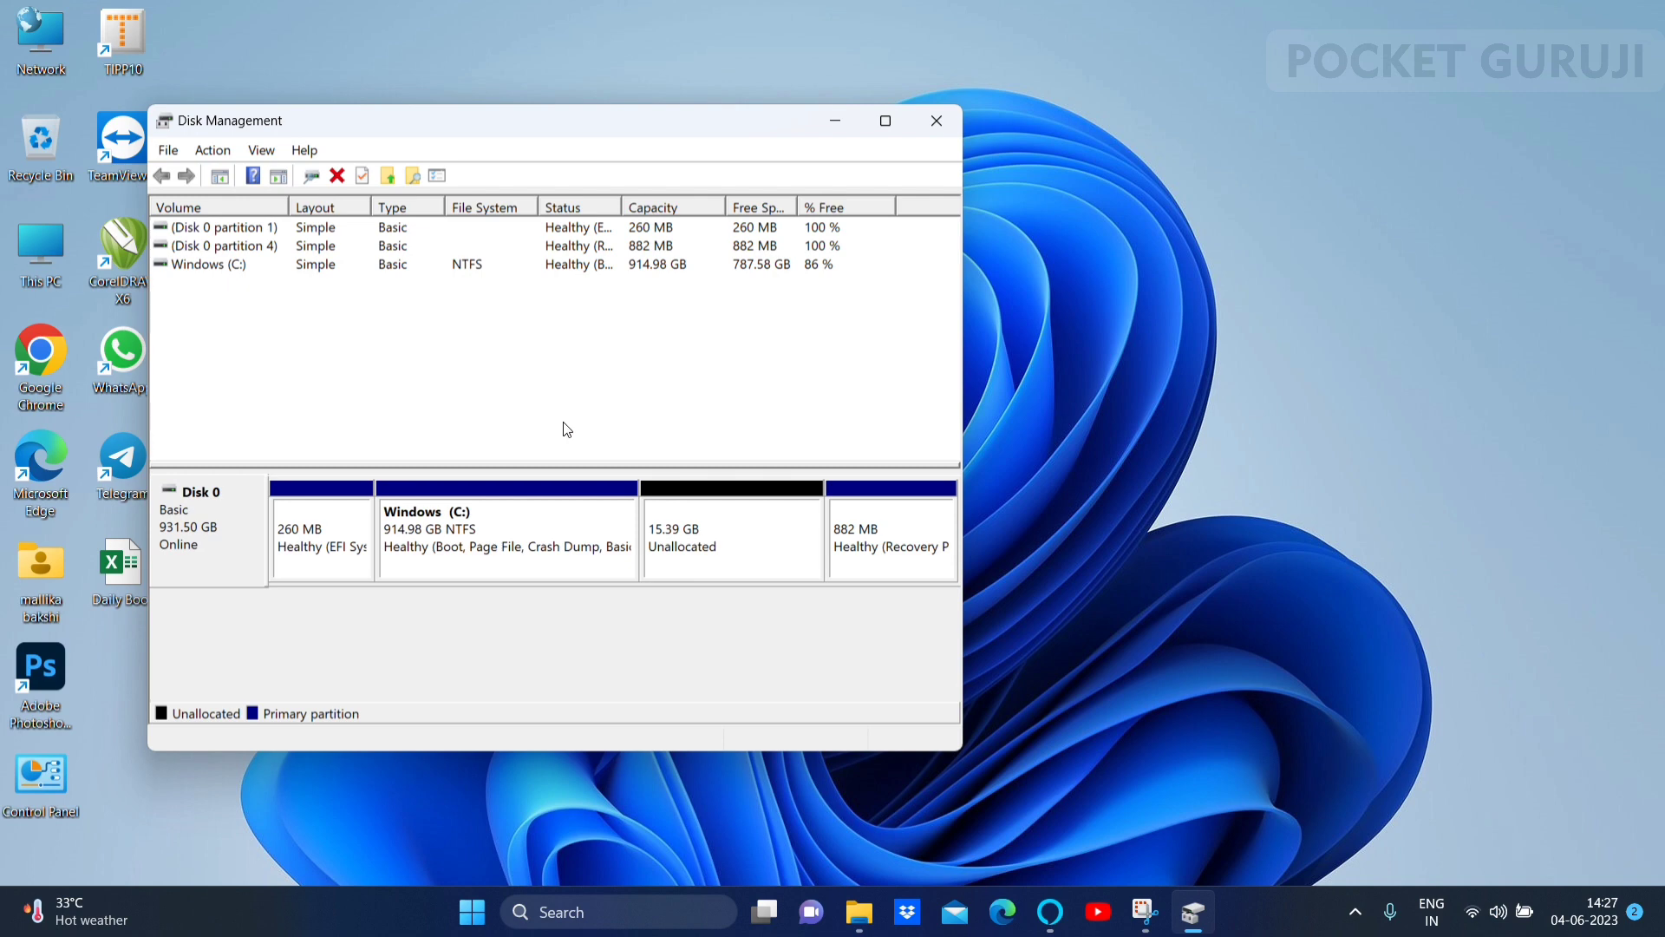
- Create a 15759 MB simple volume in the unallocated space with drive letter D, NTFS quick format and the label New Volume
click(702, 548)
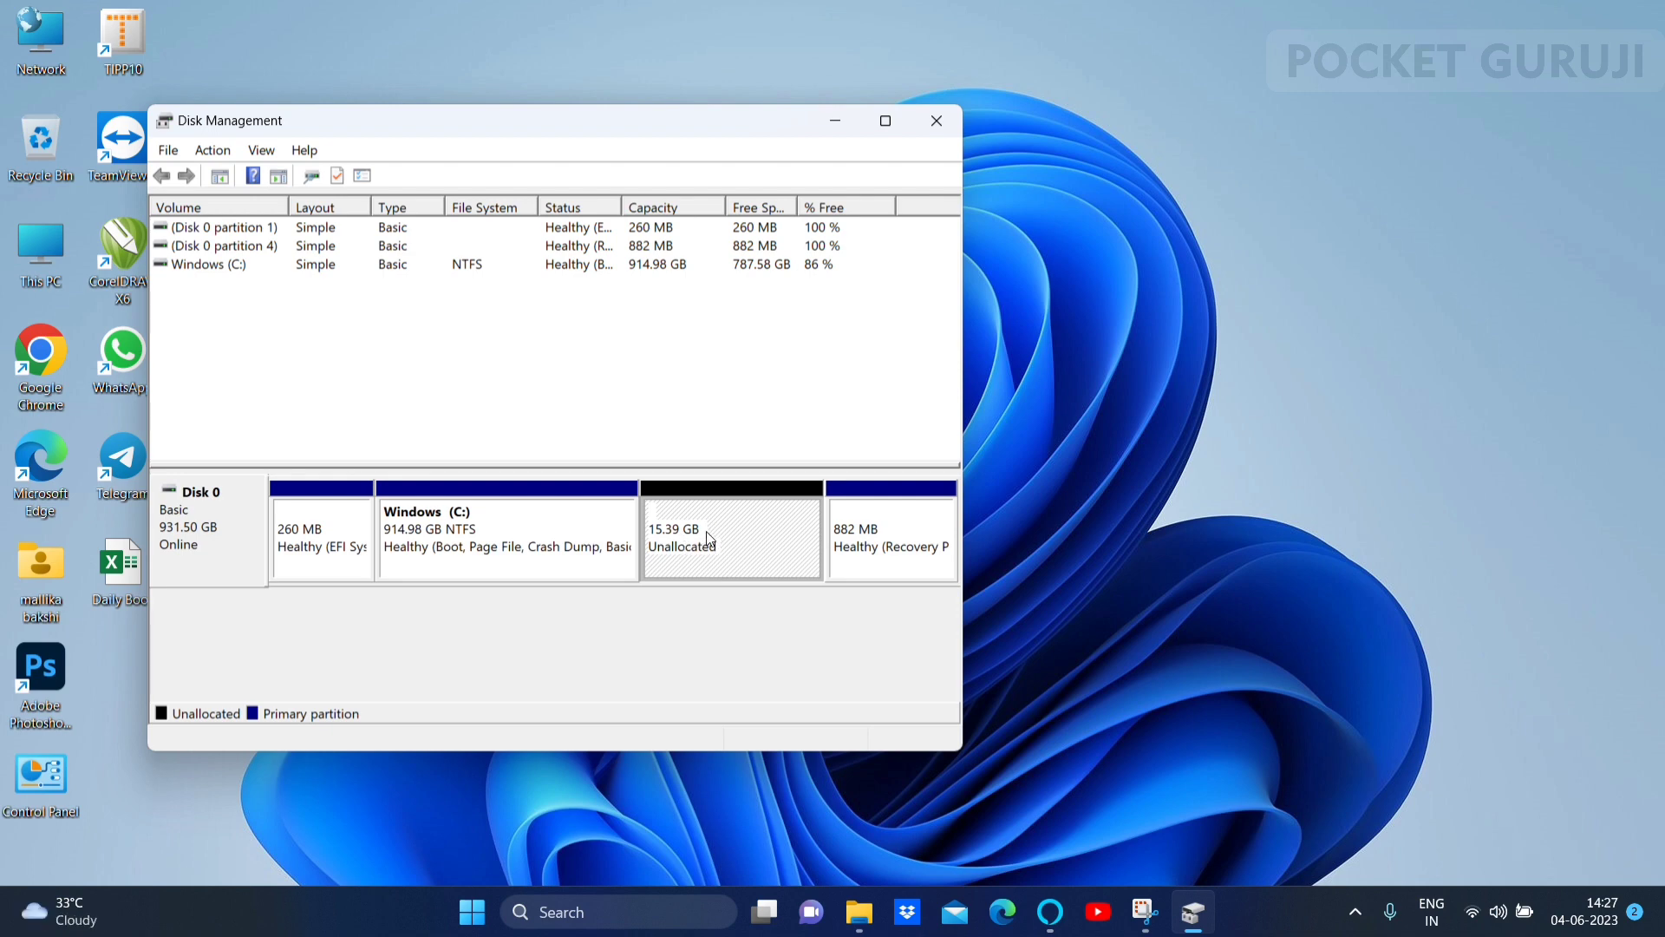
right_click(710, 539)
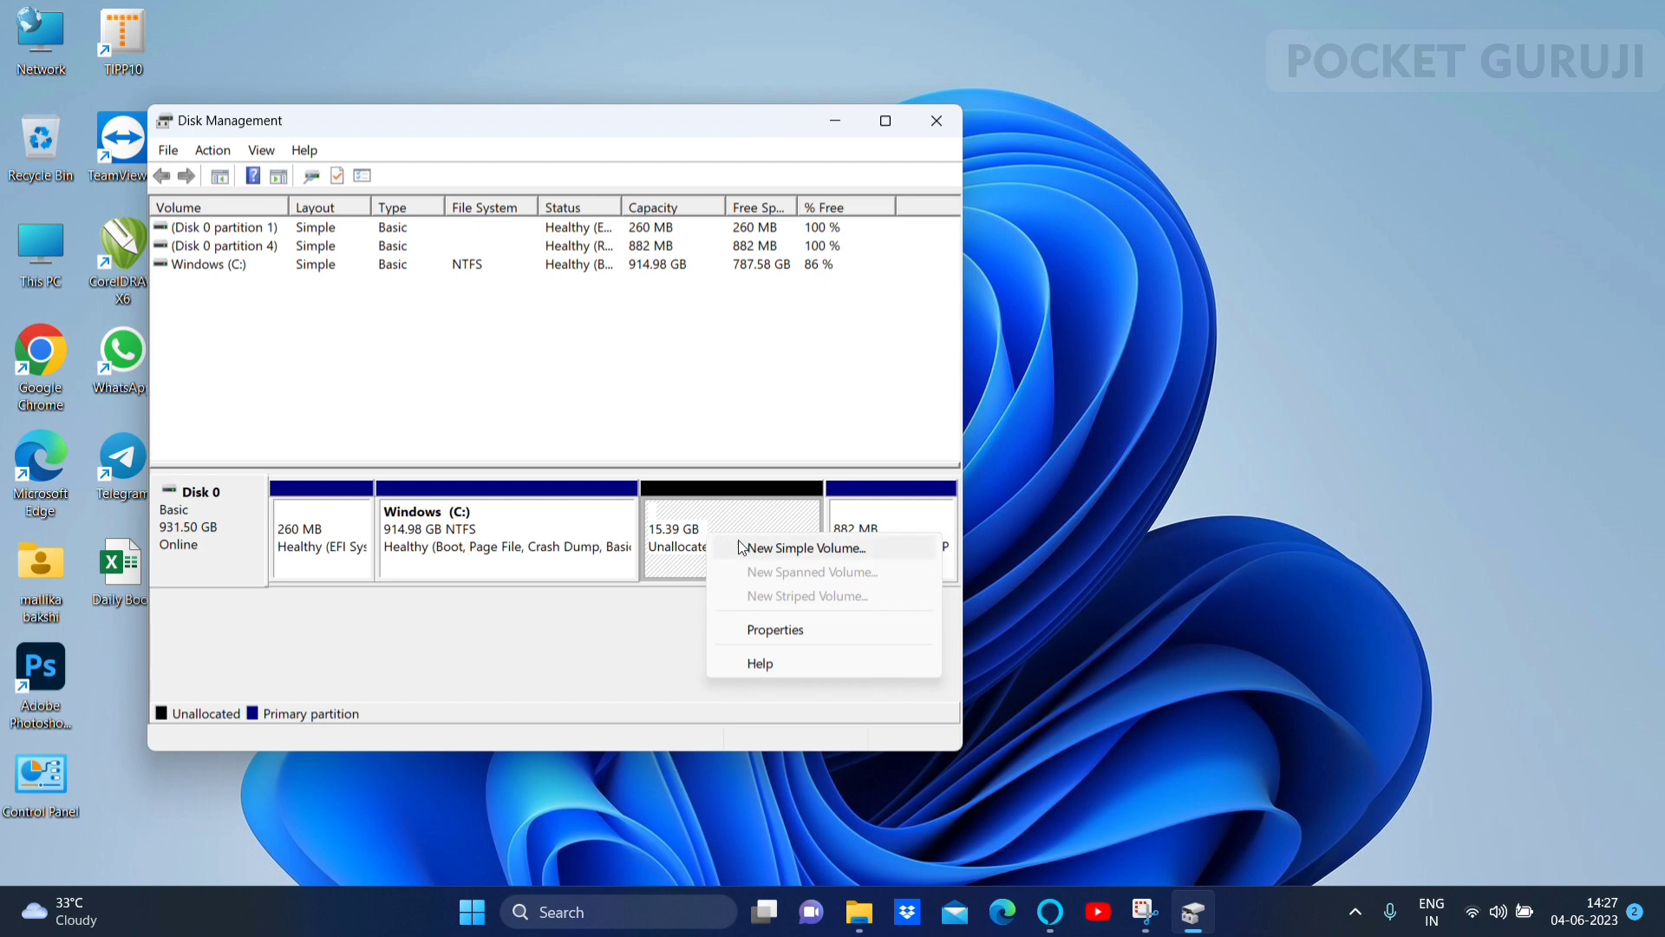
click(809, 556)
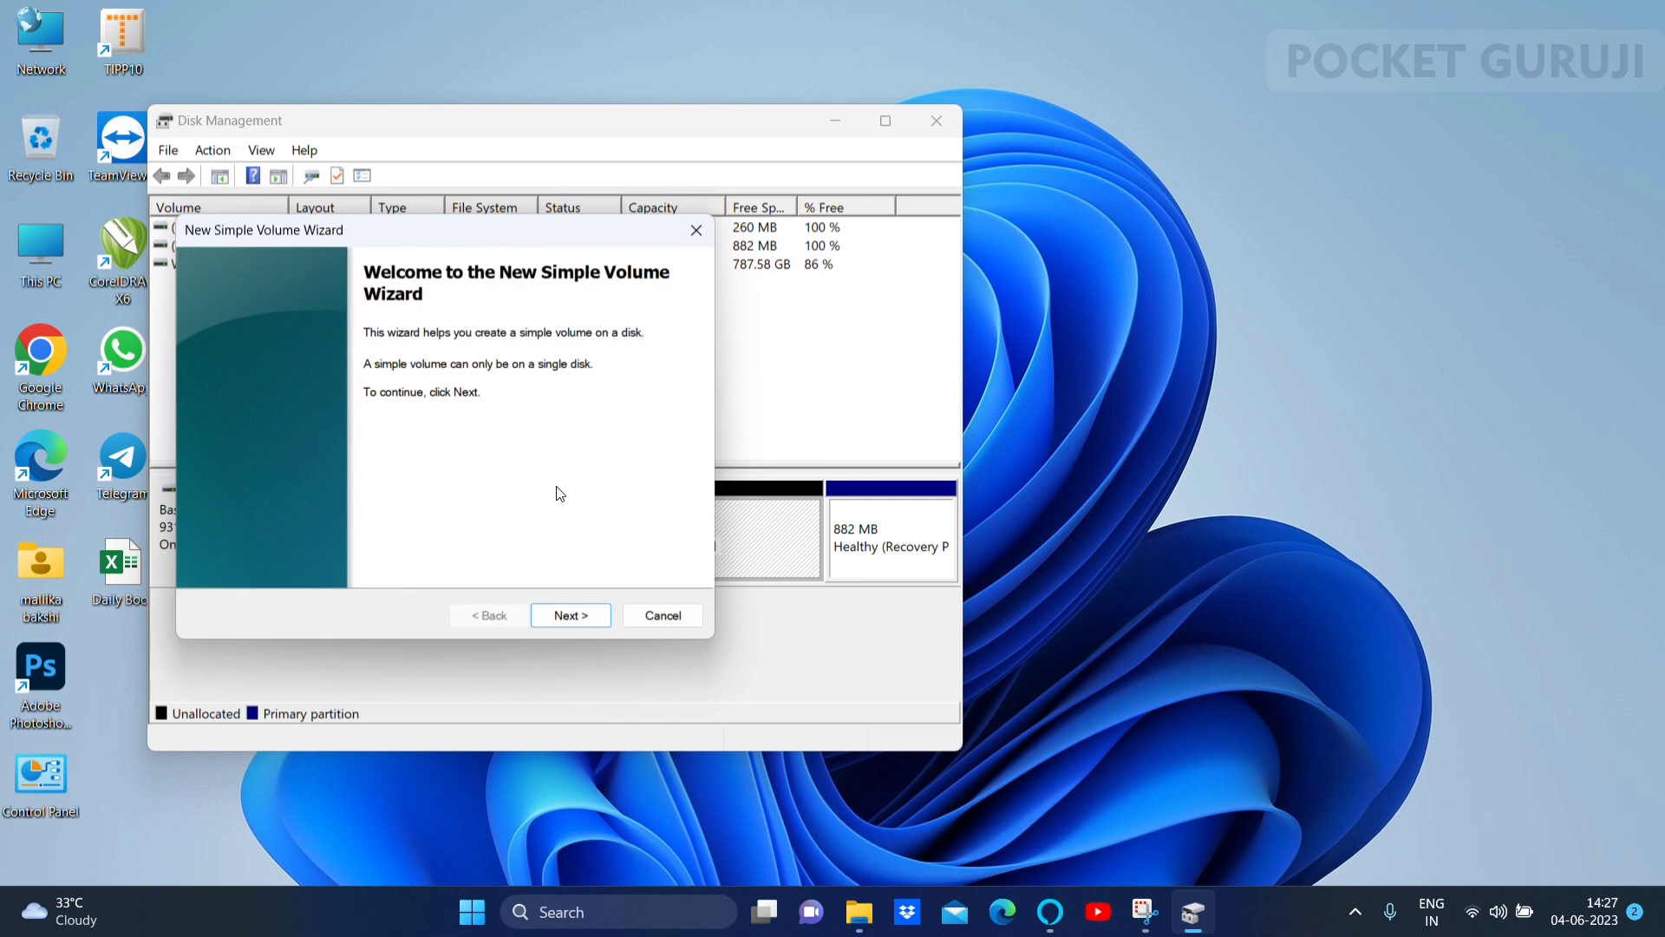
click(579, 615)
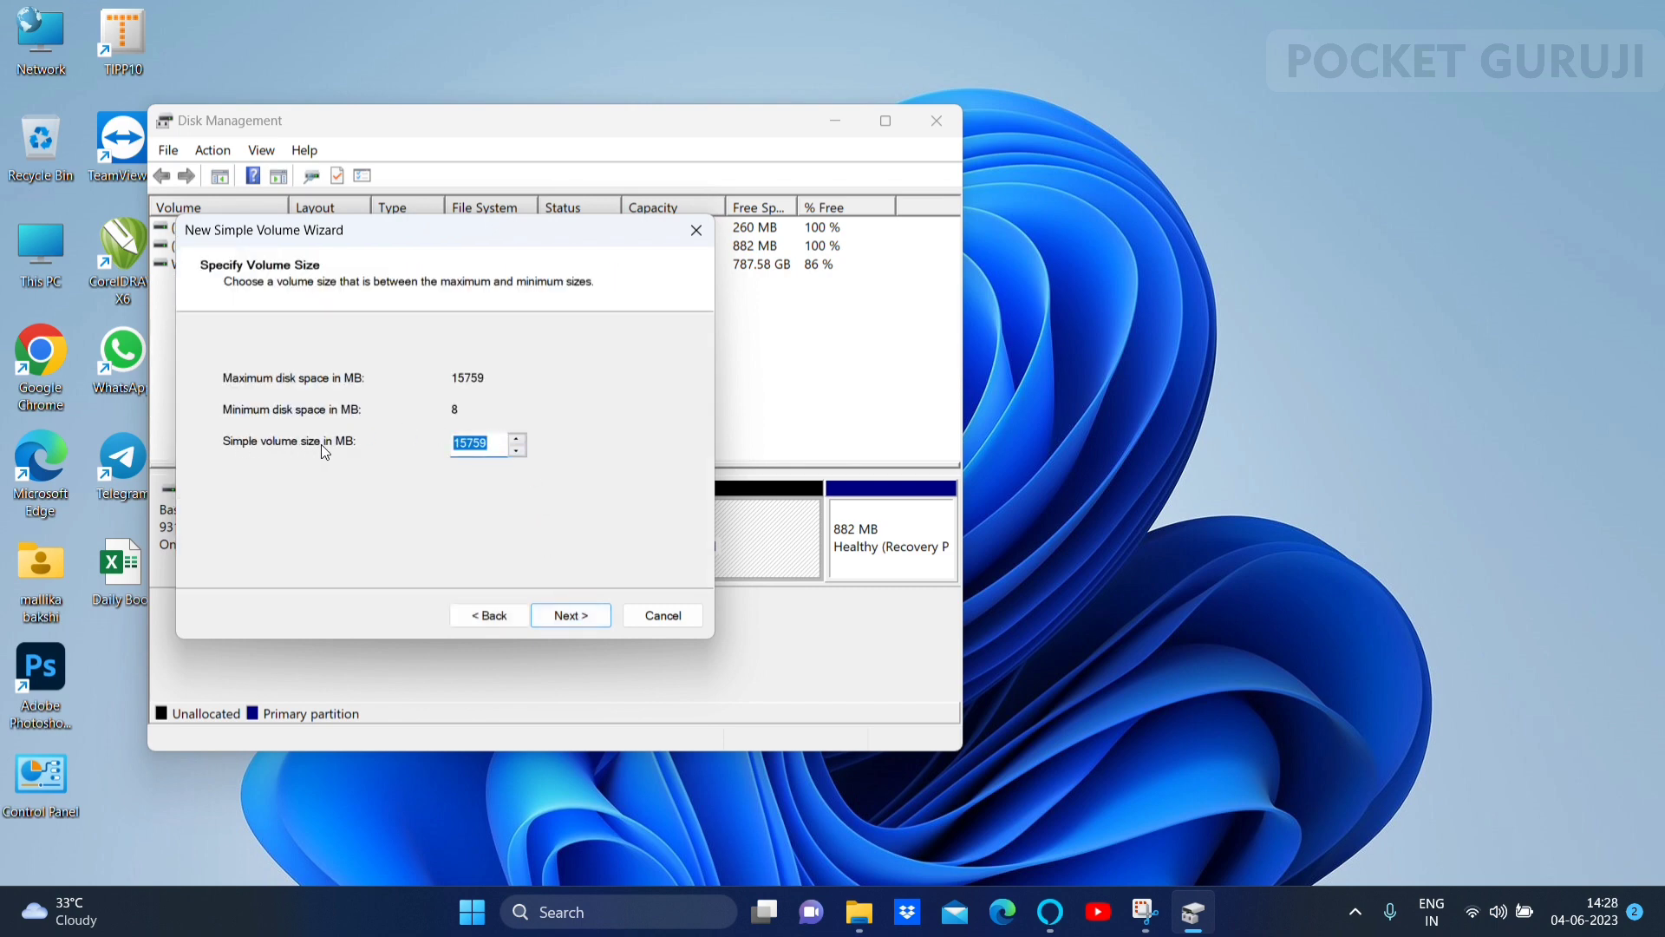
click(575, 617)
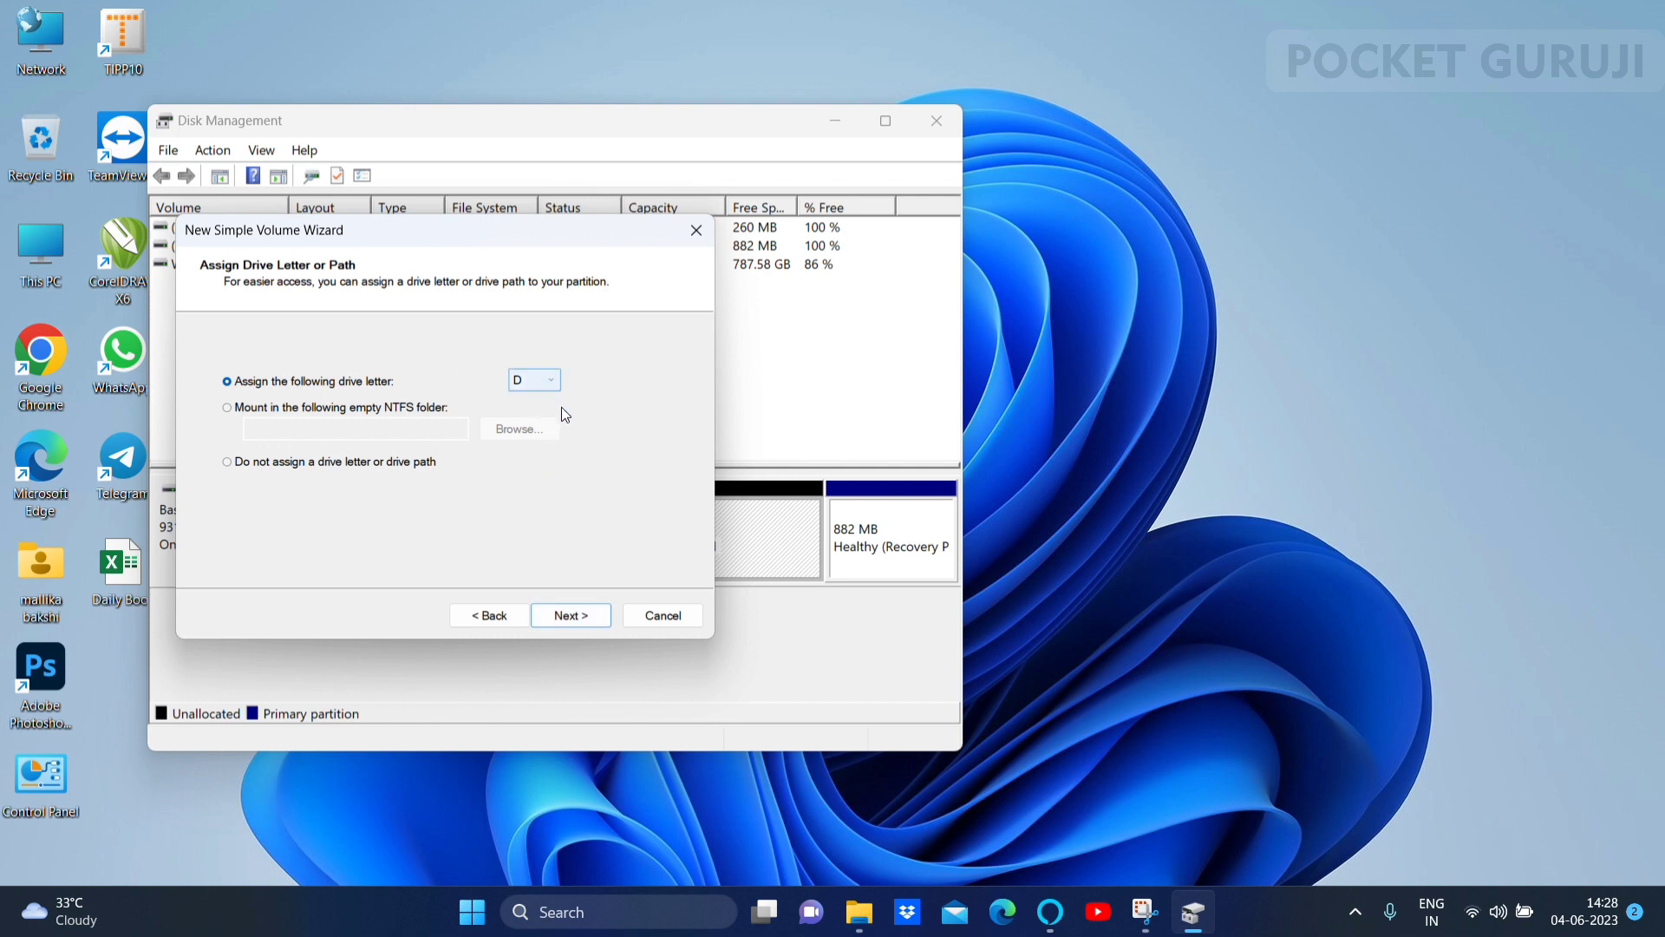
click(575, 623)
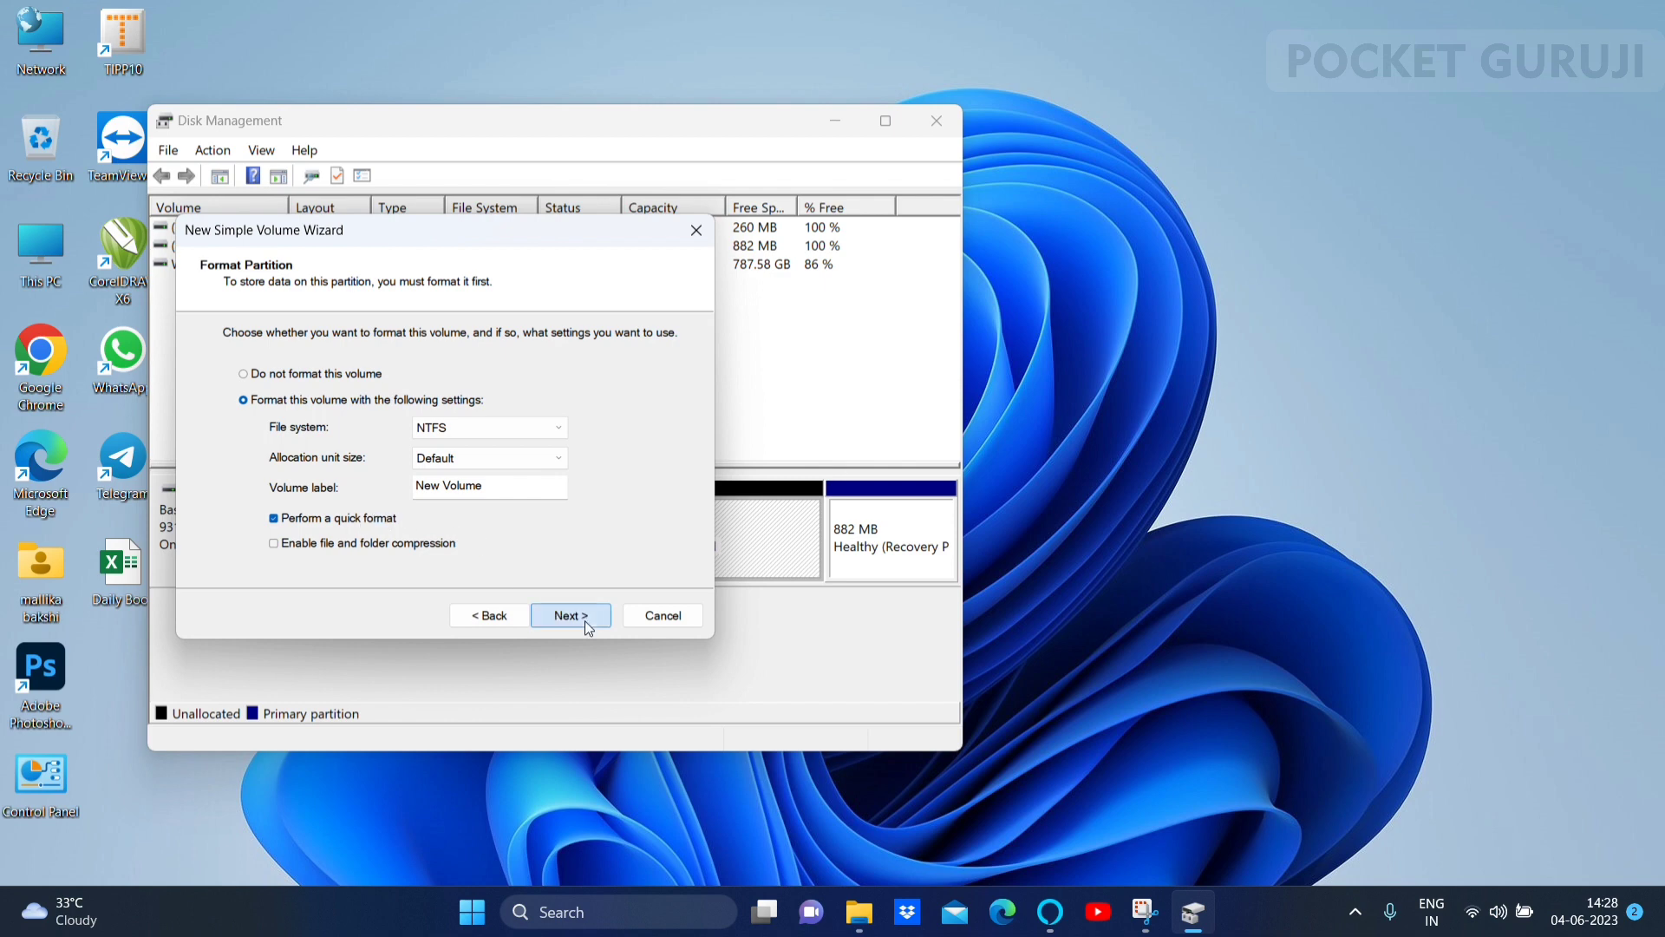
click(587, 625)
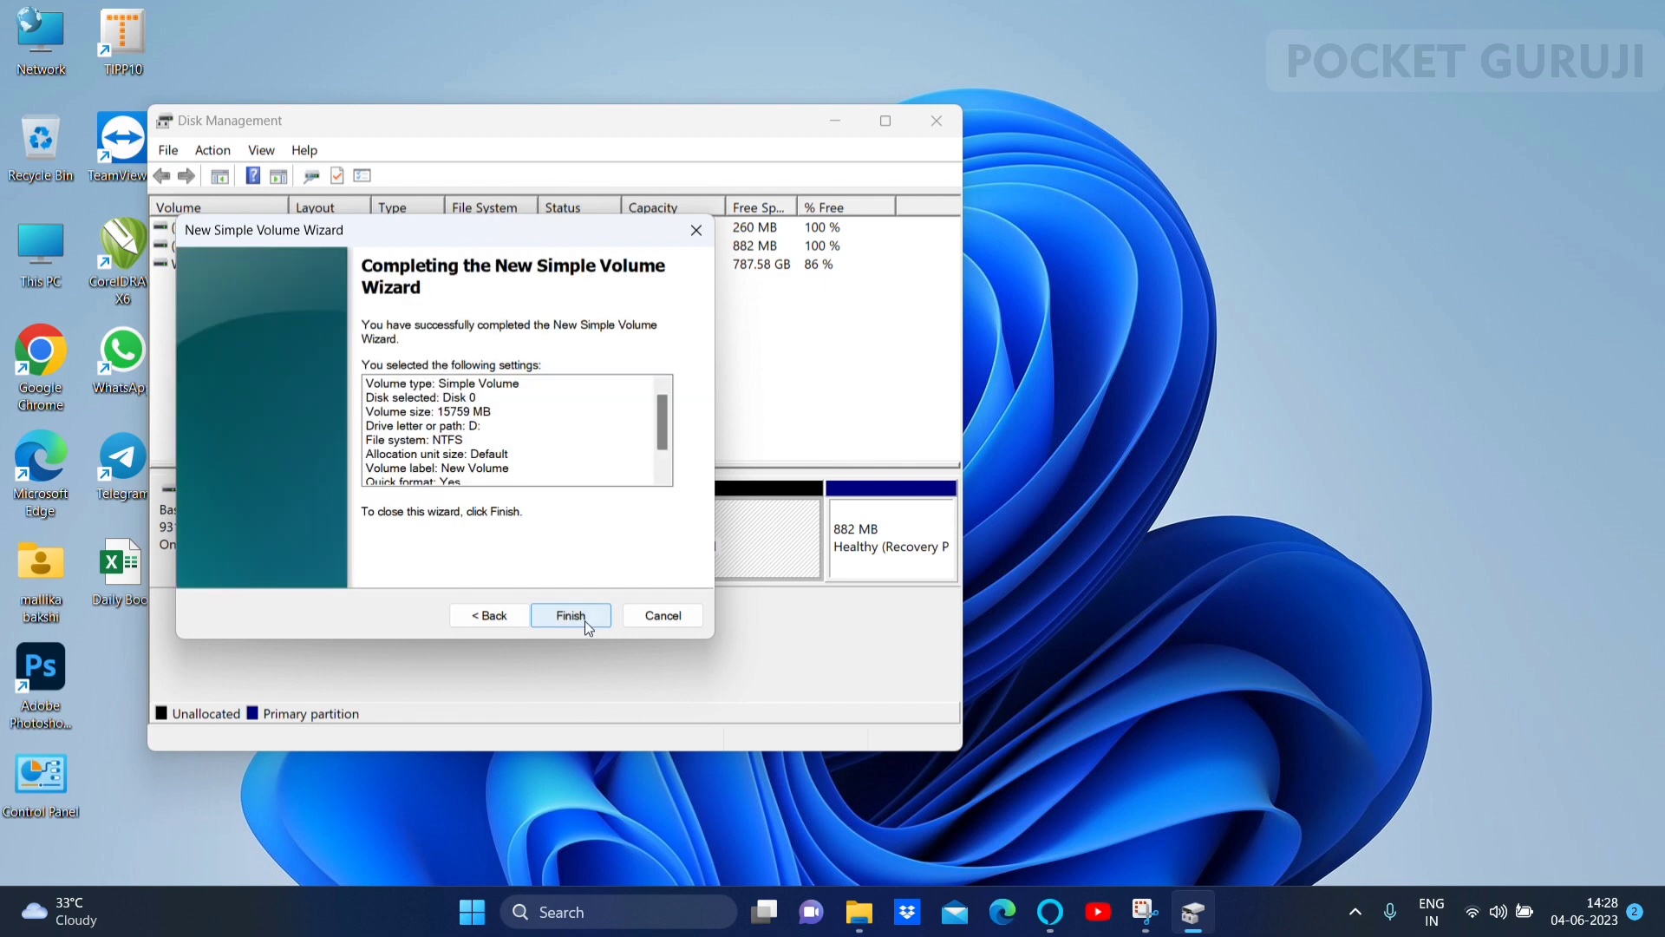
click(573, 615)
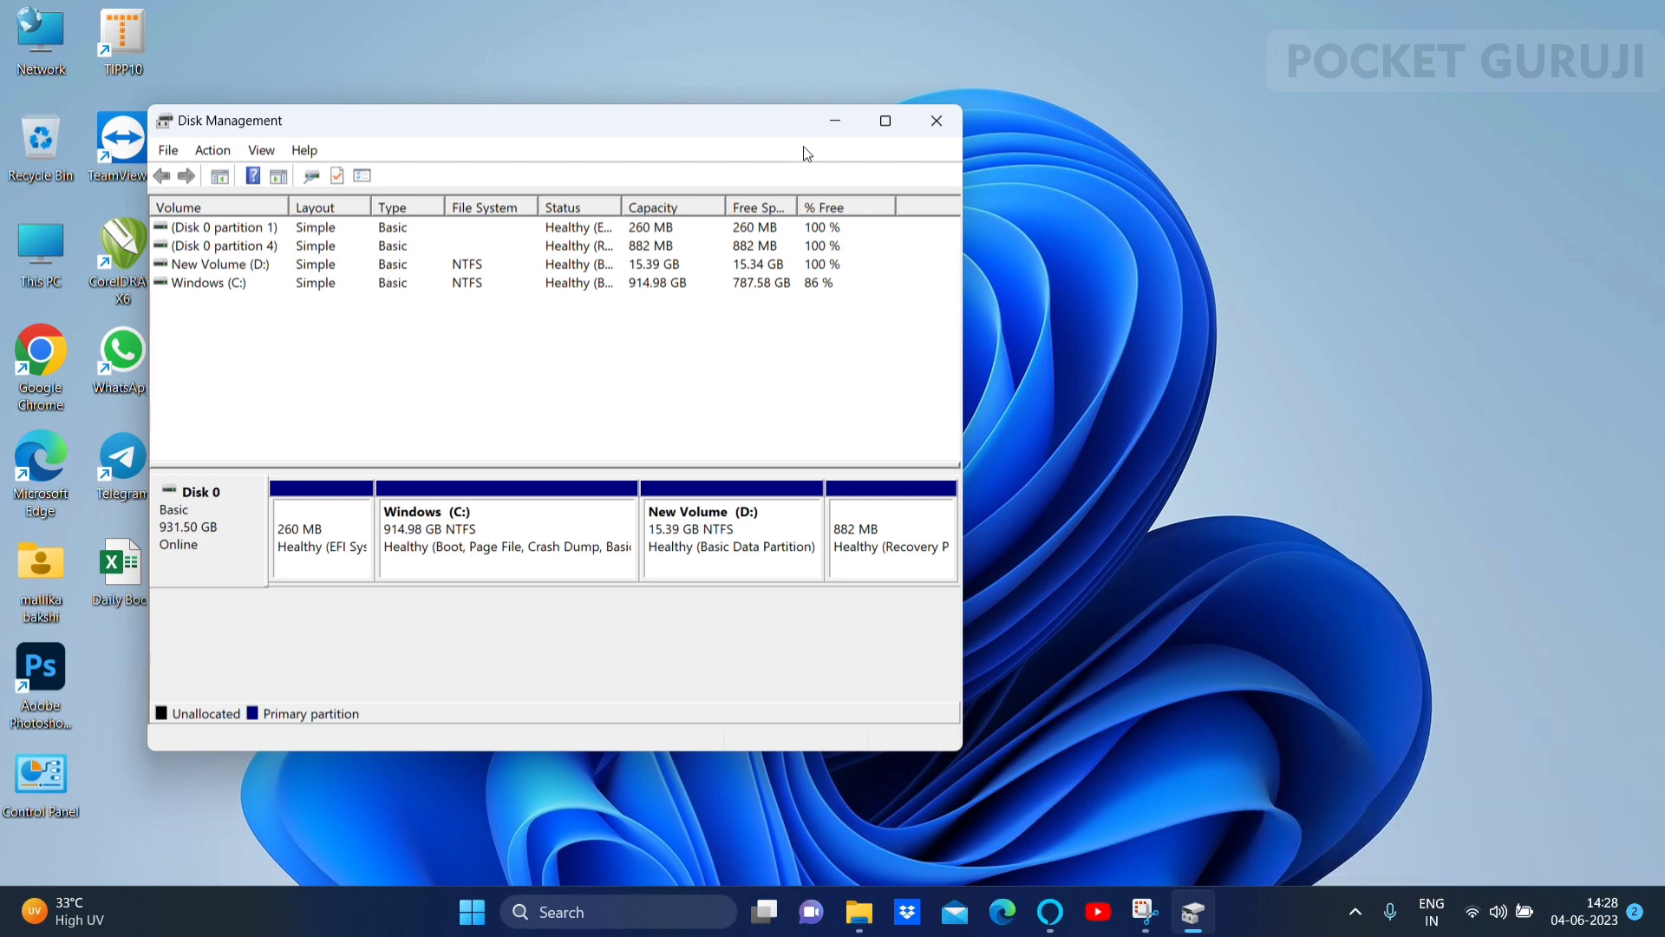
- Minimise Disk Management, switch to File Explorer and open the New Volume (D:) drive
click(835, 119)
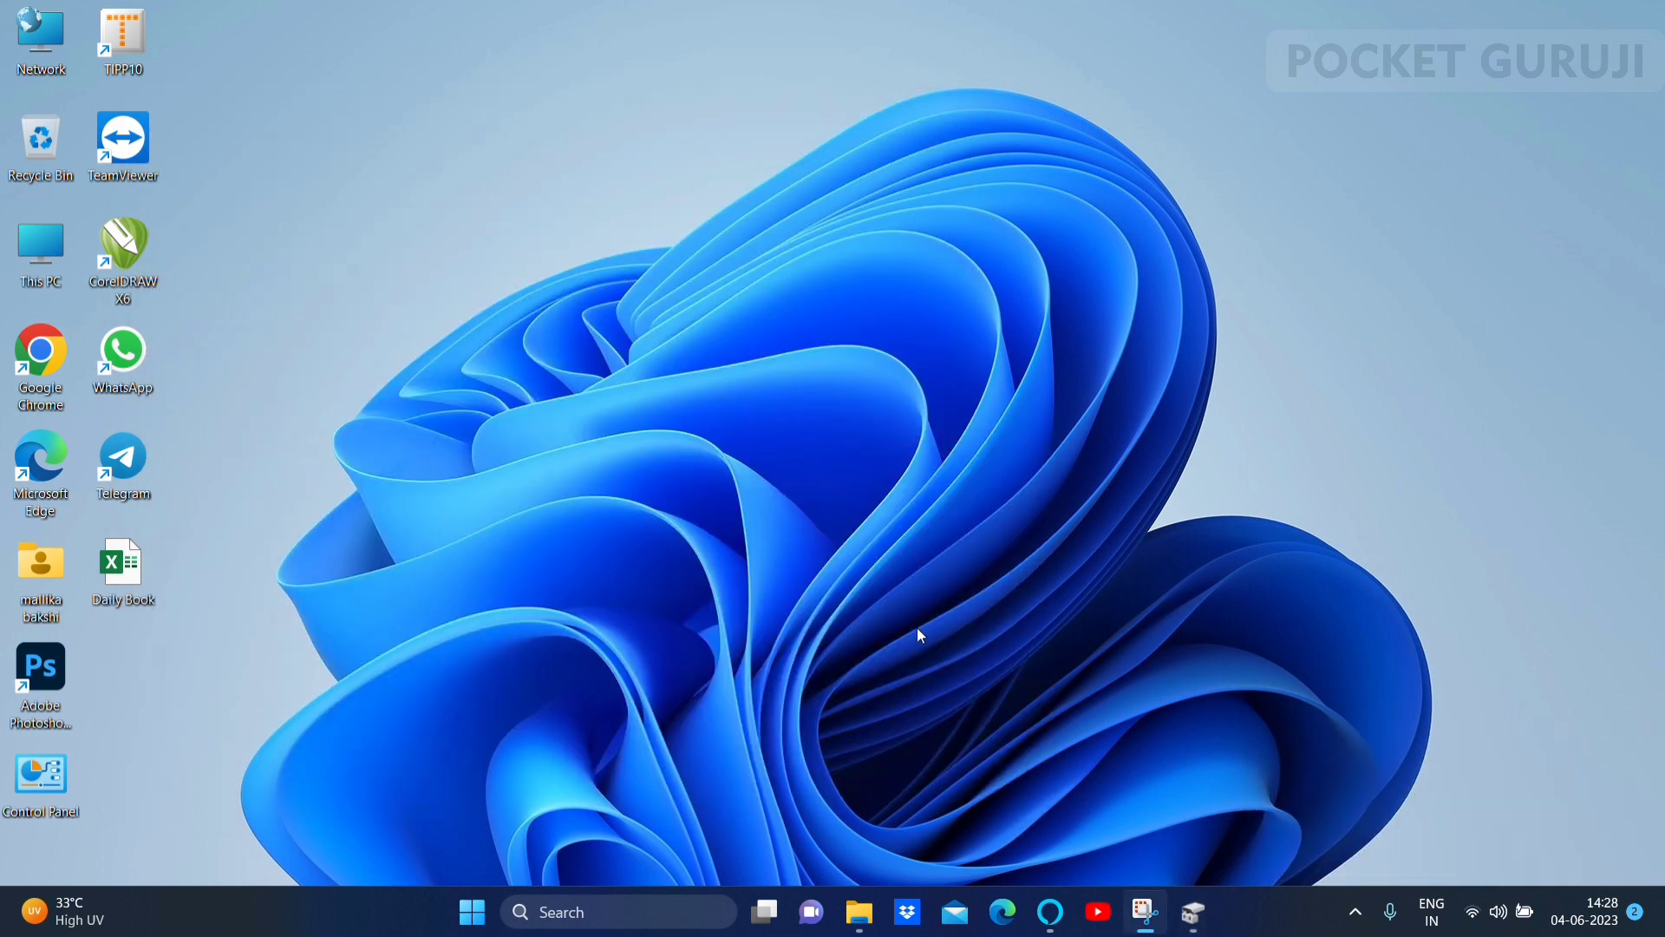
click(856, 912)
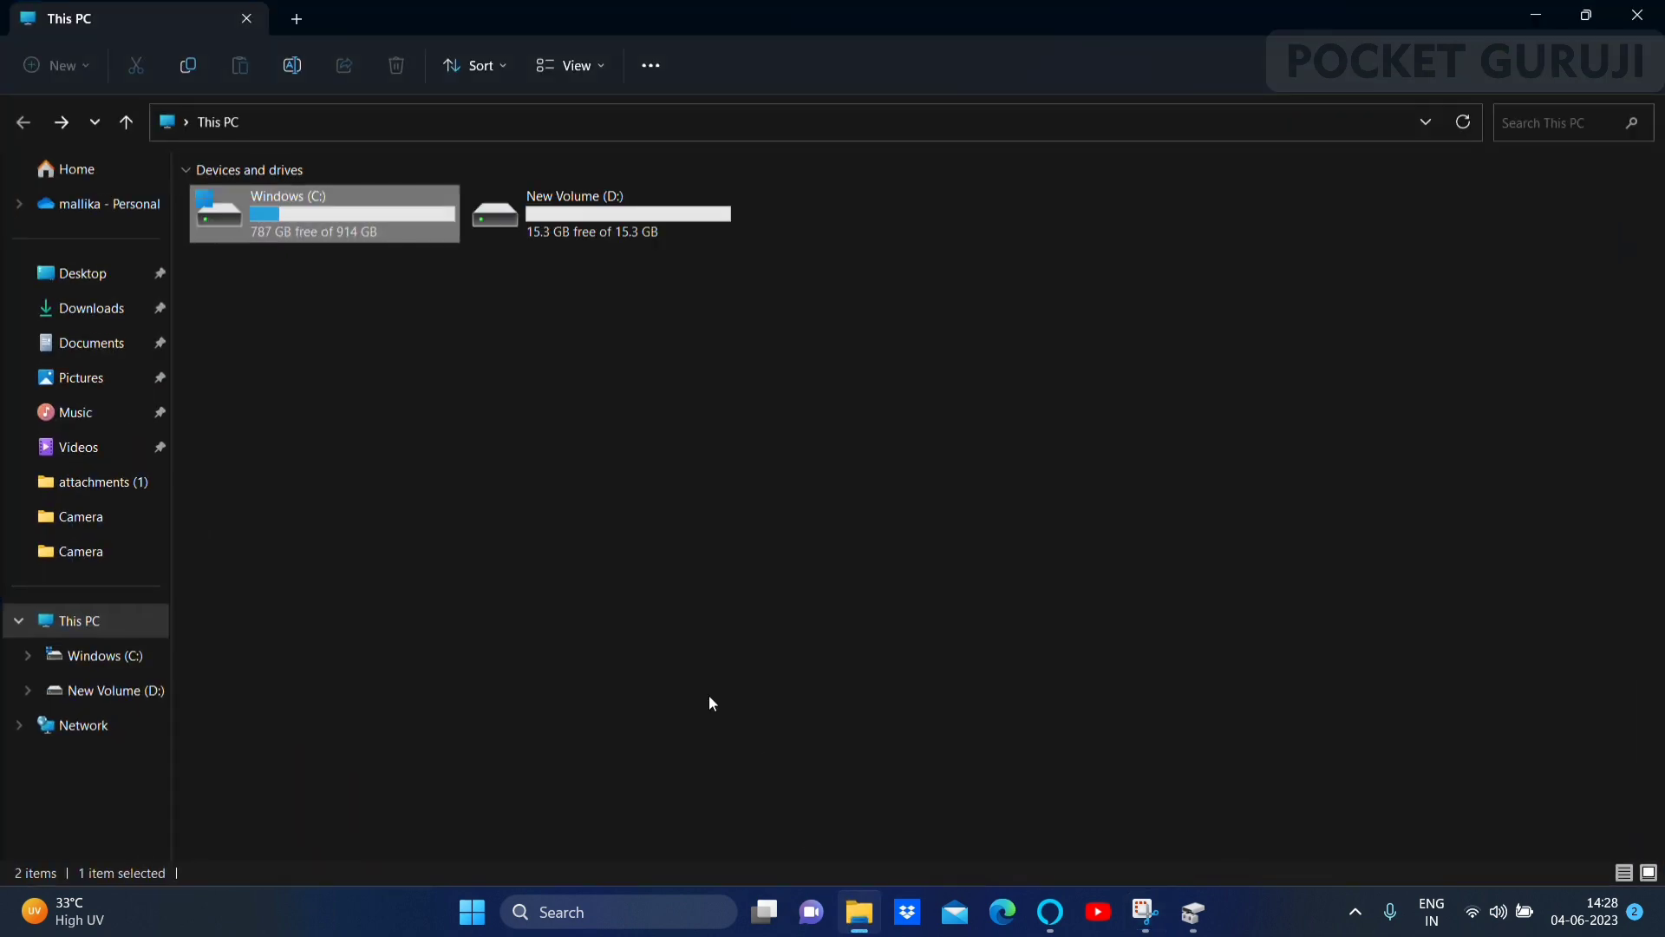
double_click(610, 217)
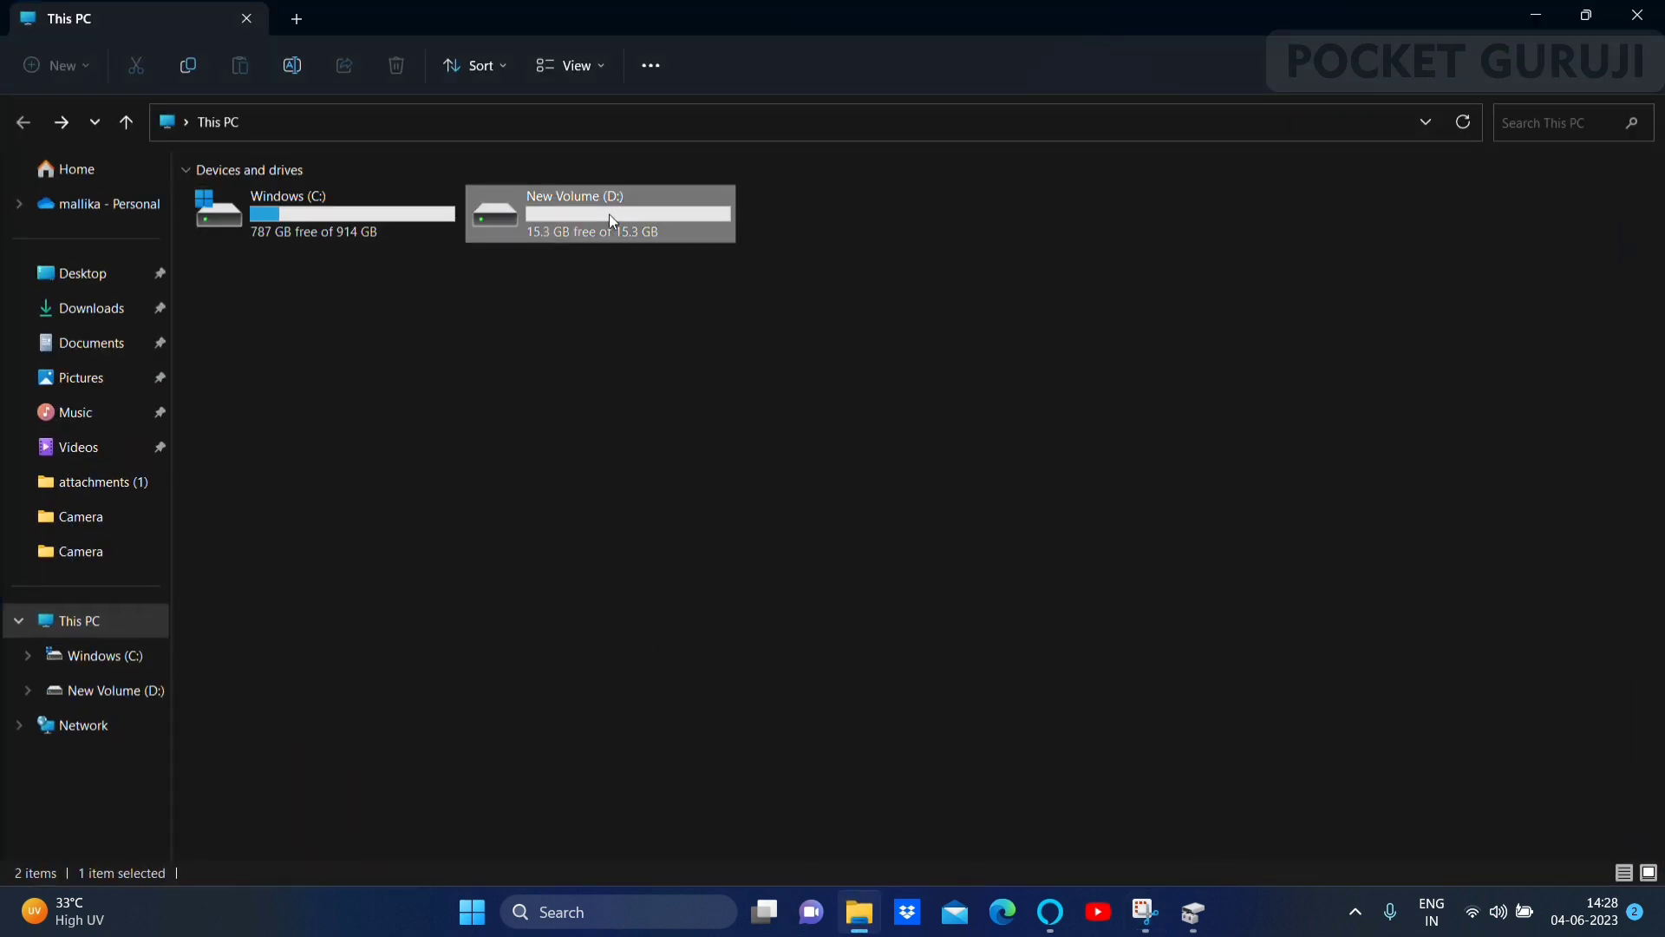
click(23, 127)
double_click(621, 225)
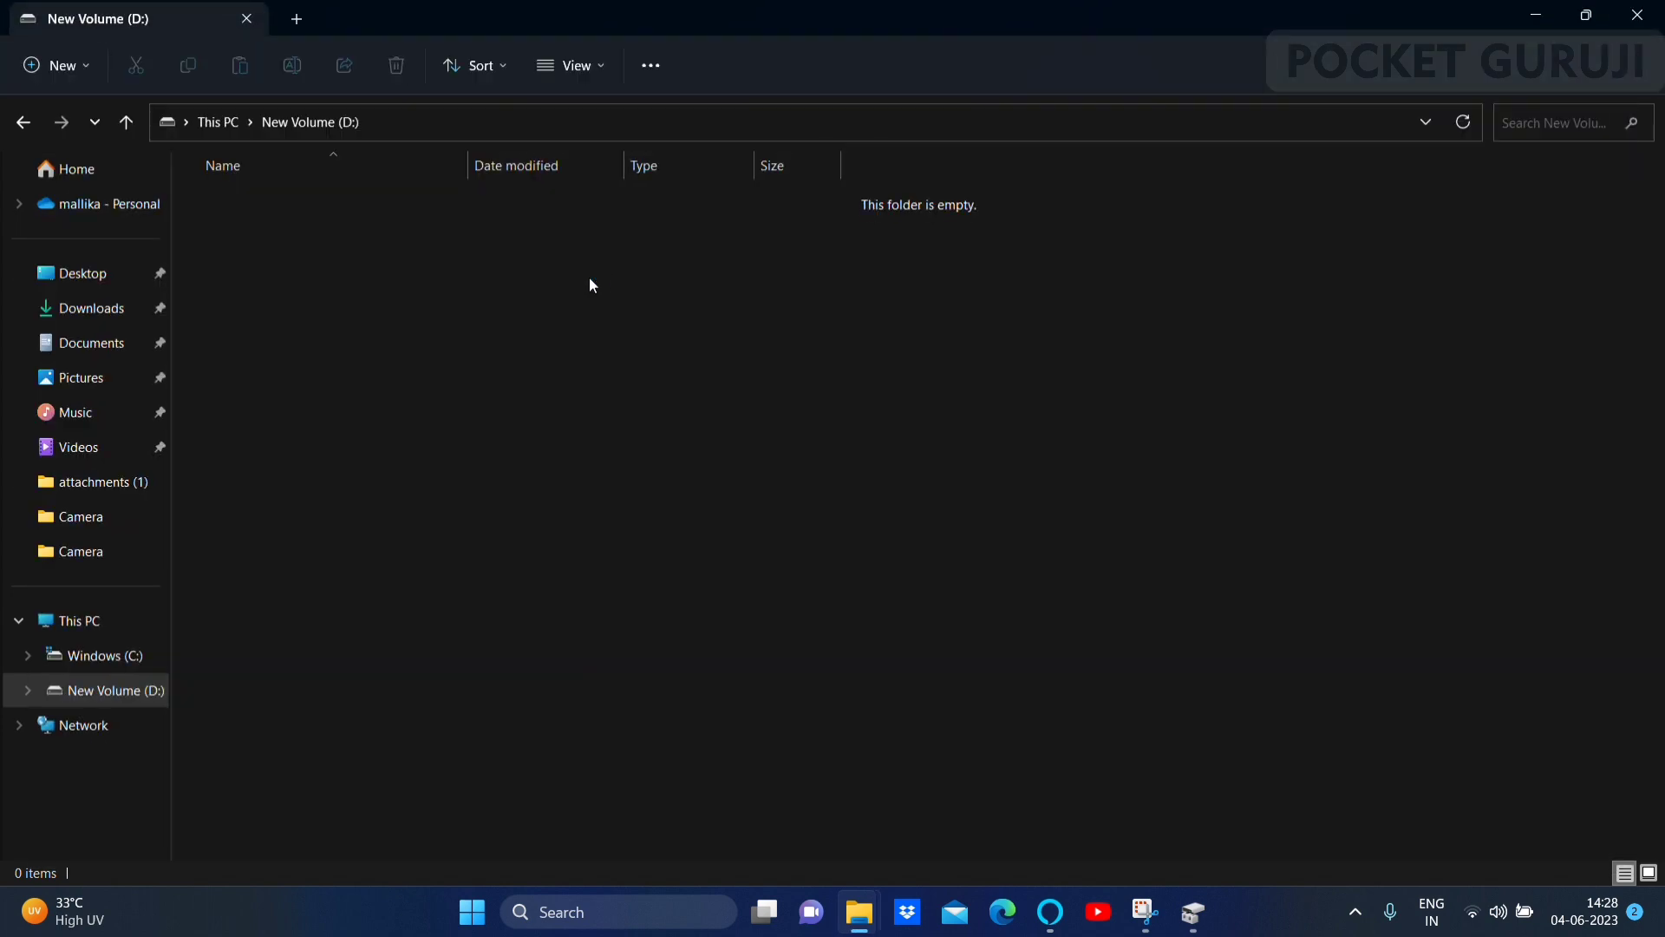
- Create a folder in New Volume (D:), keeping the default name New folder
right_click(665, 369)
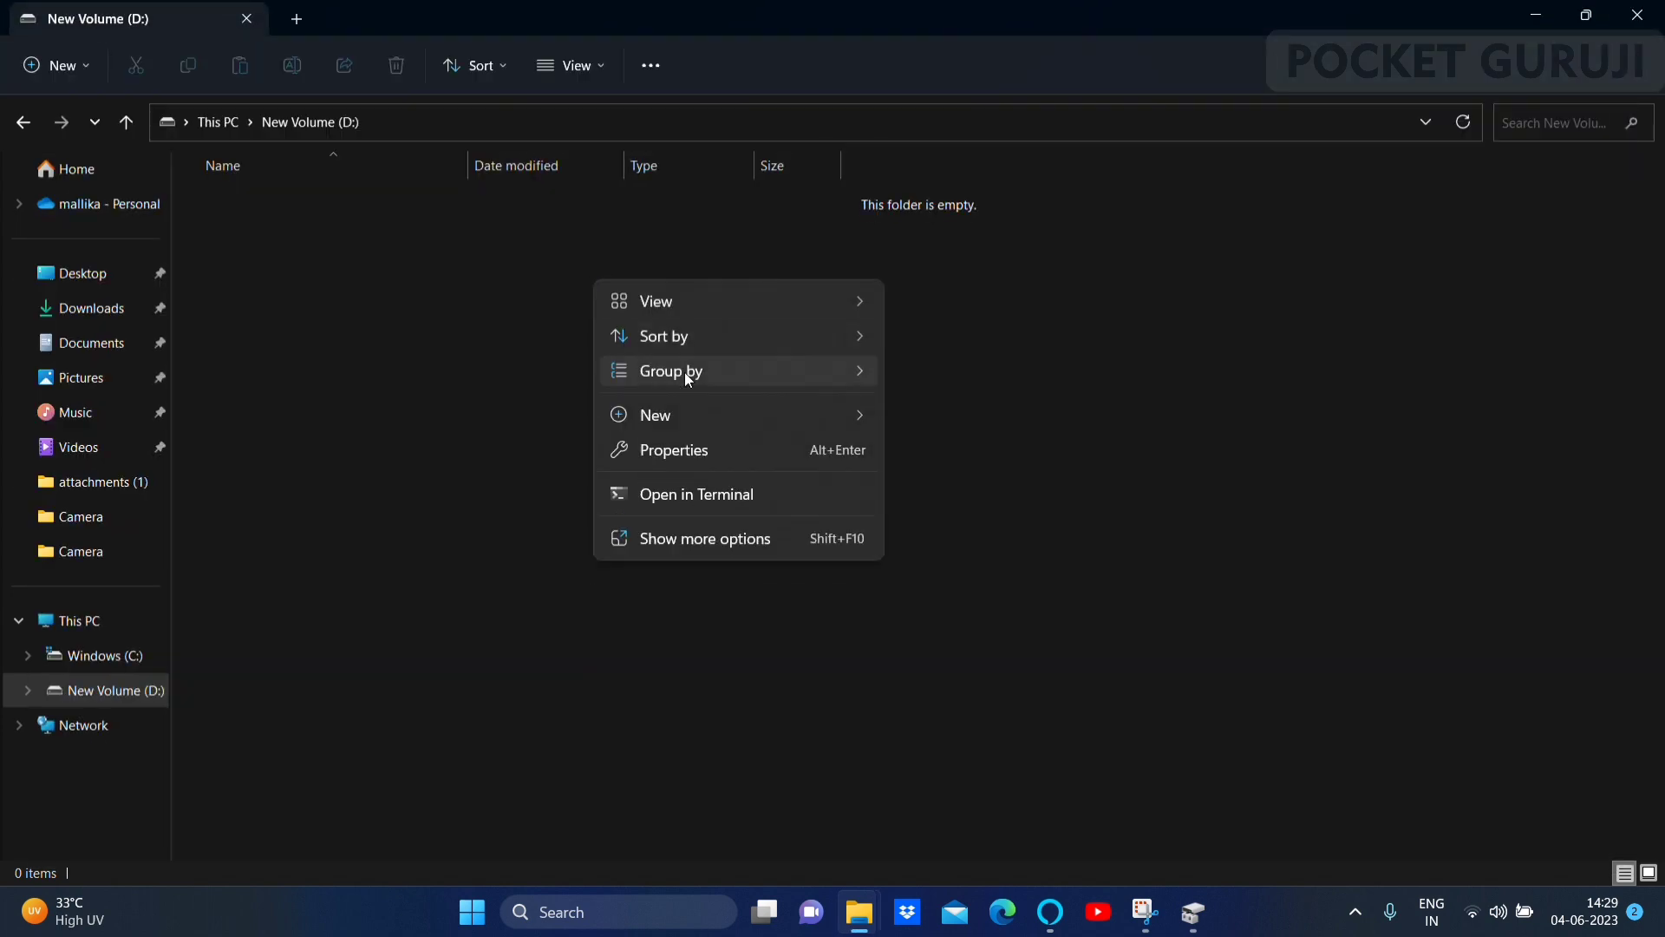
mouse_move(729, 416)
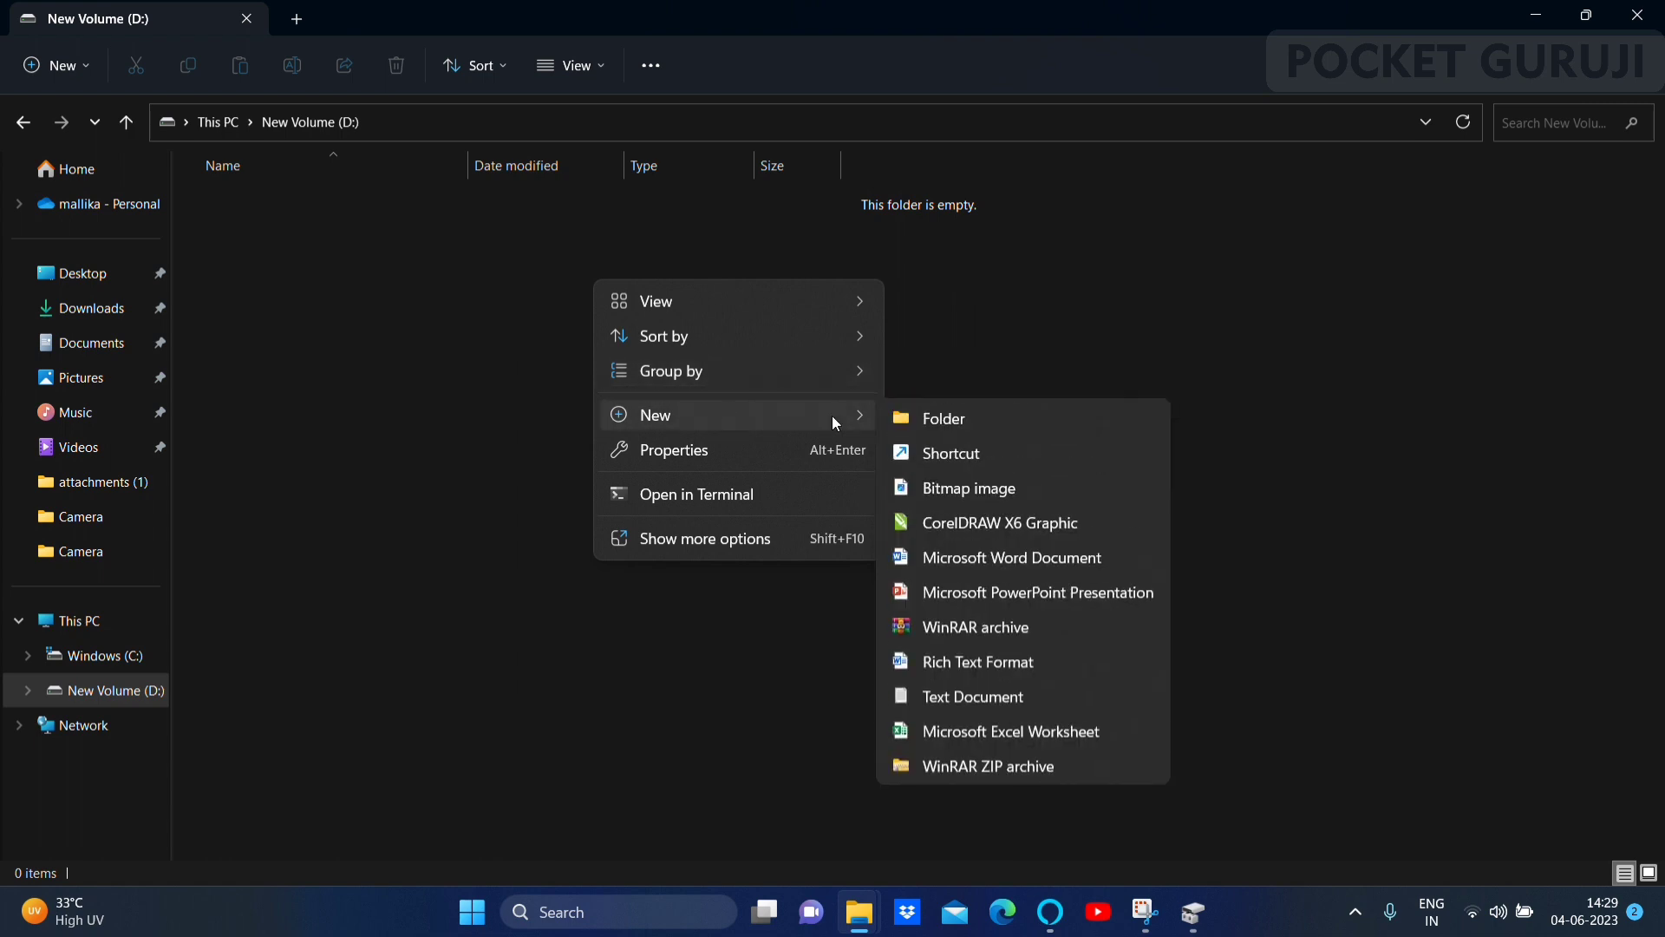
click(1027, 421)
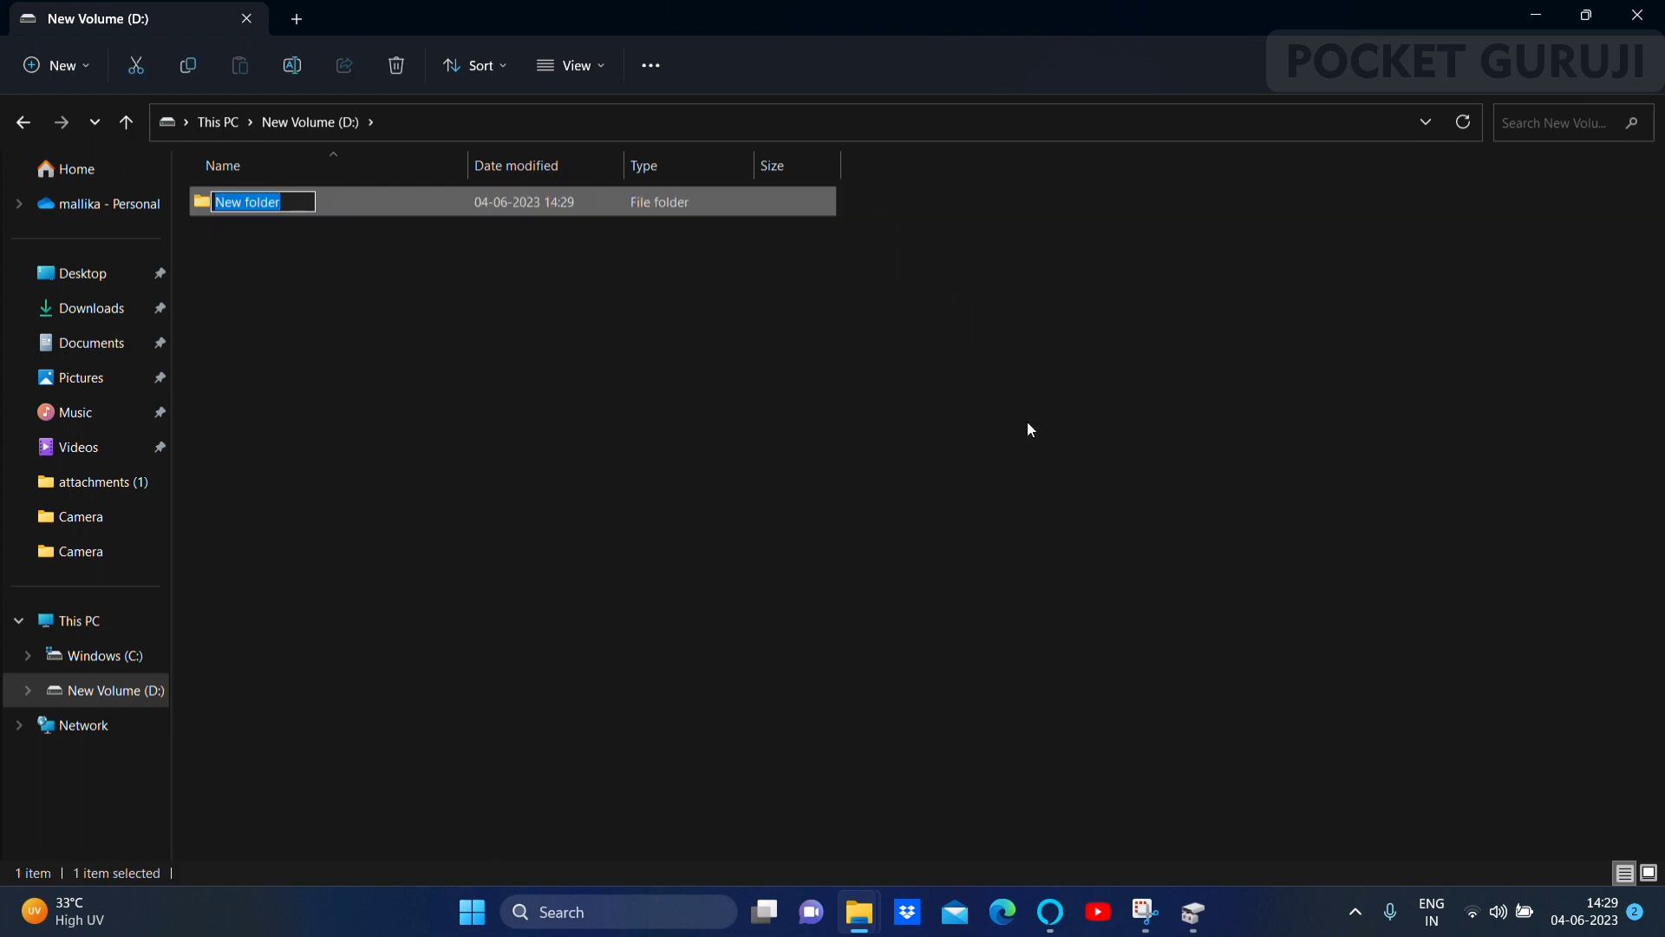
key(Return)
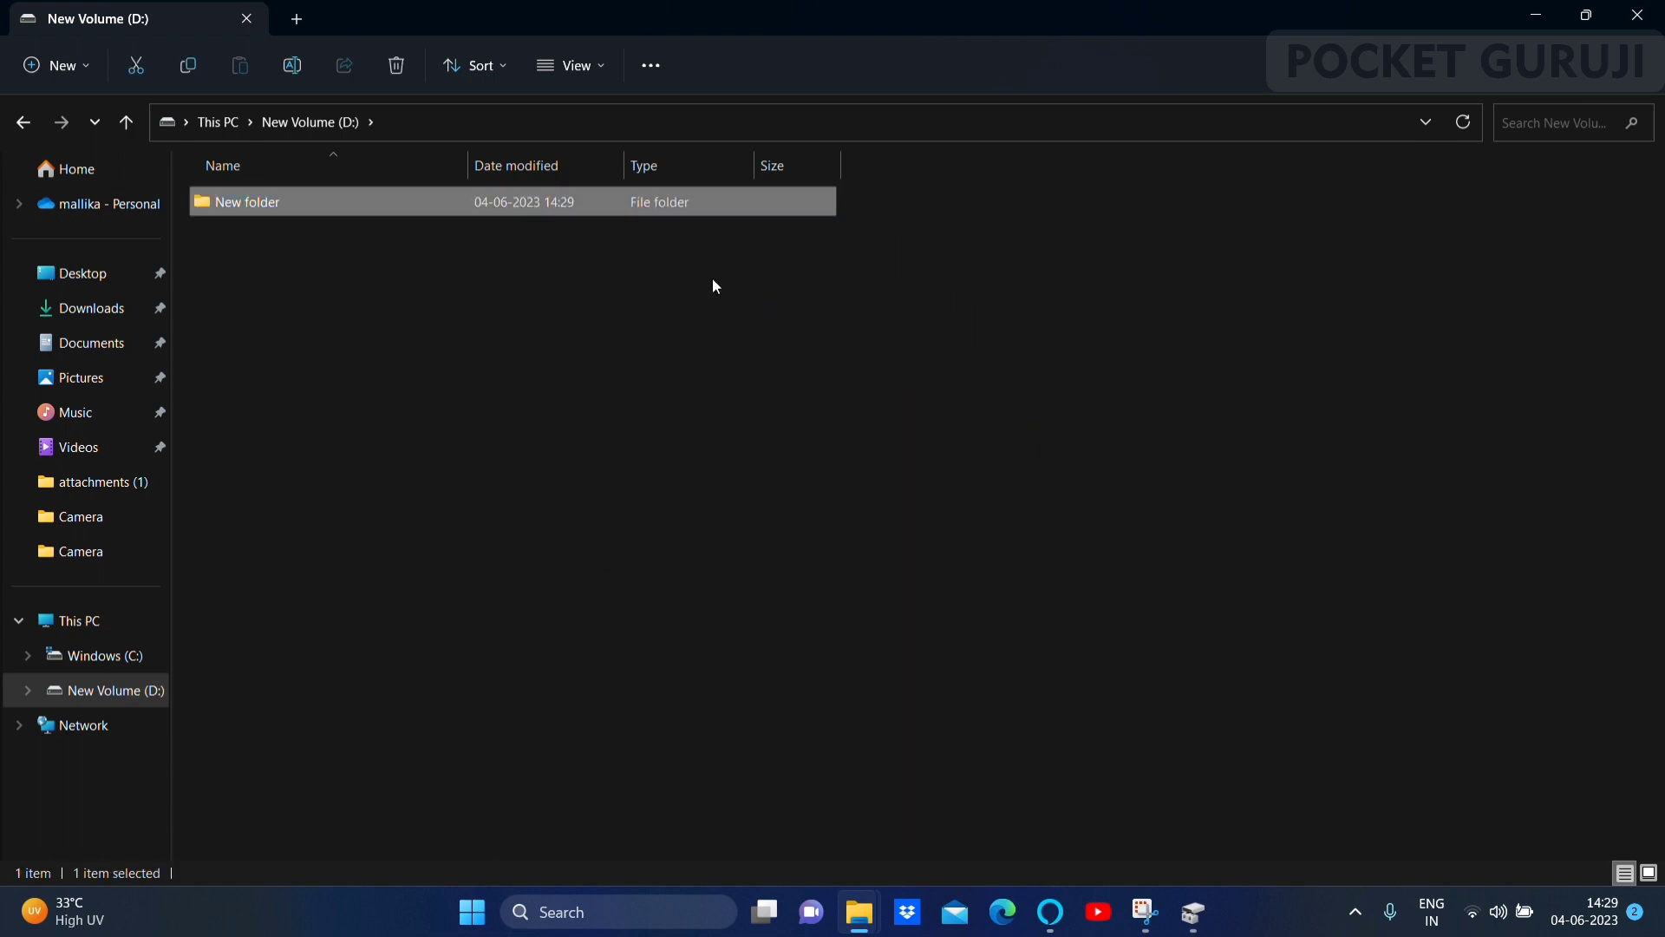
- Look inside the new folder, return to New Volume (D:) by way of This PC, and minimise File Explorer
double_click(521, 206)
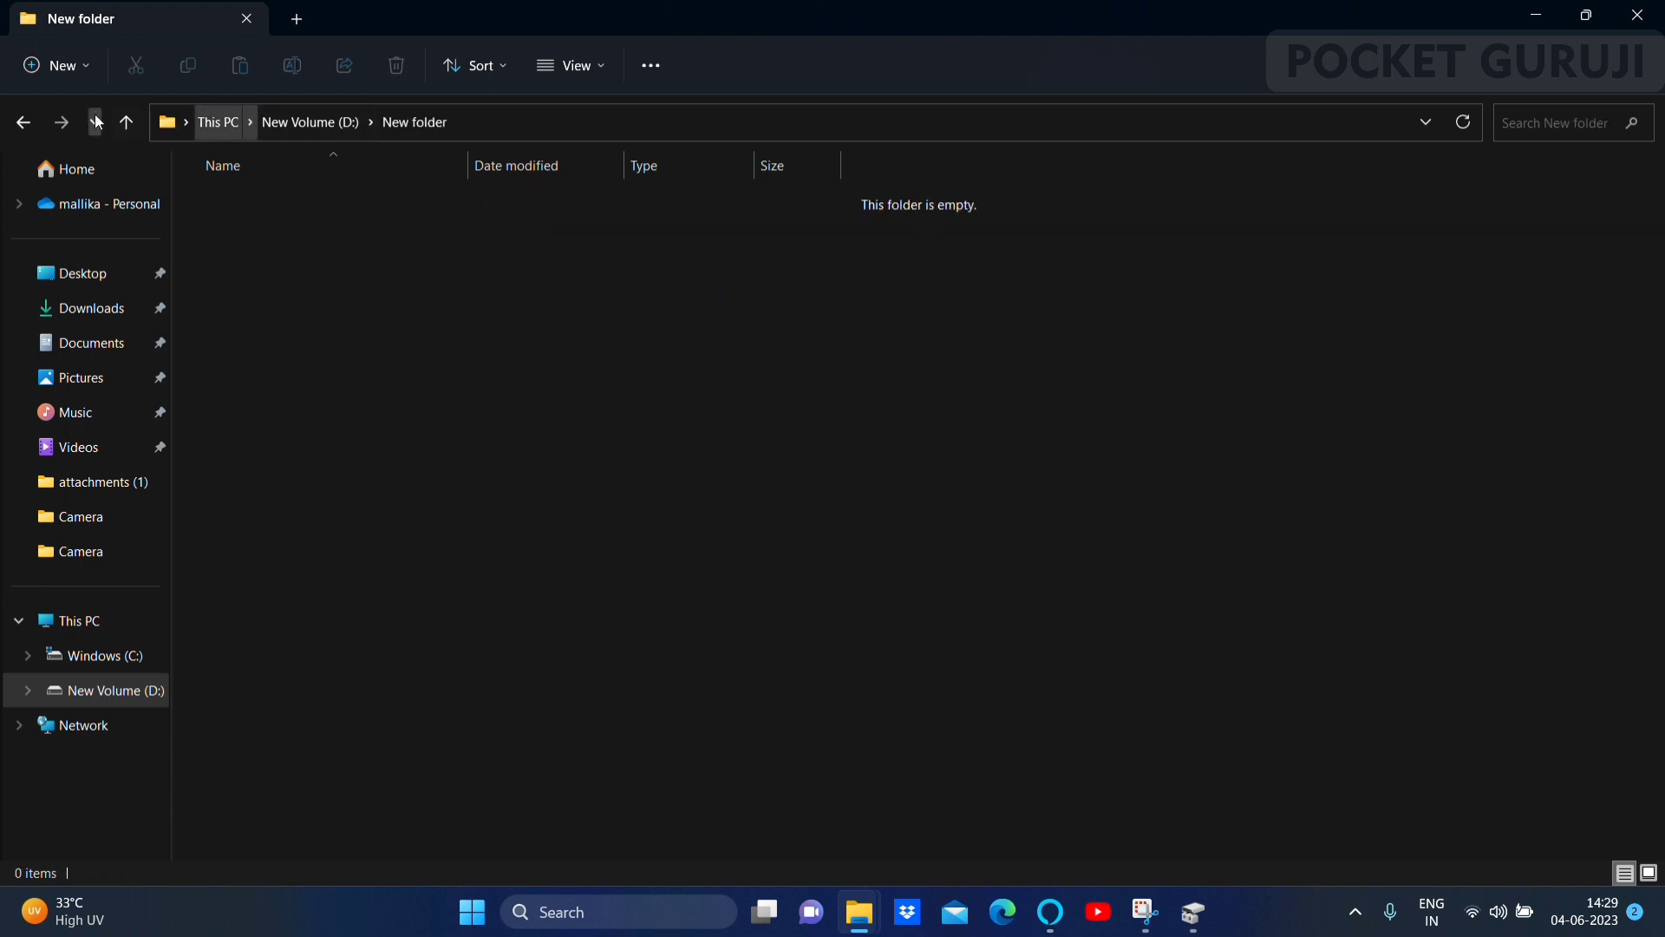
click(19, 124)
click(19, 124)
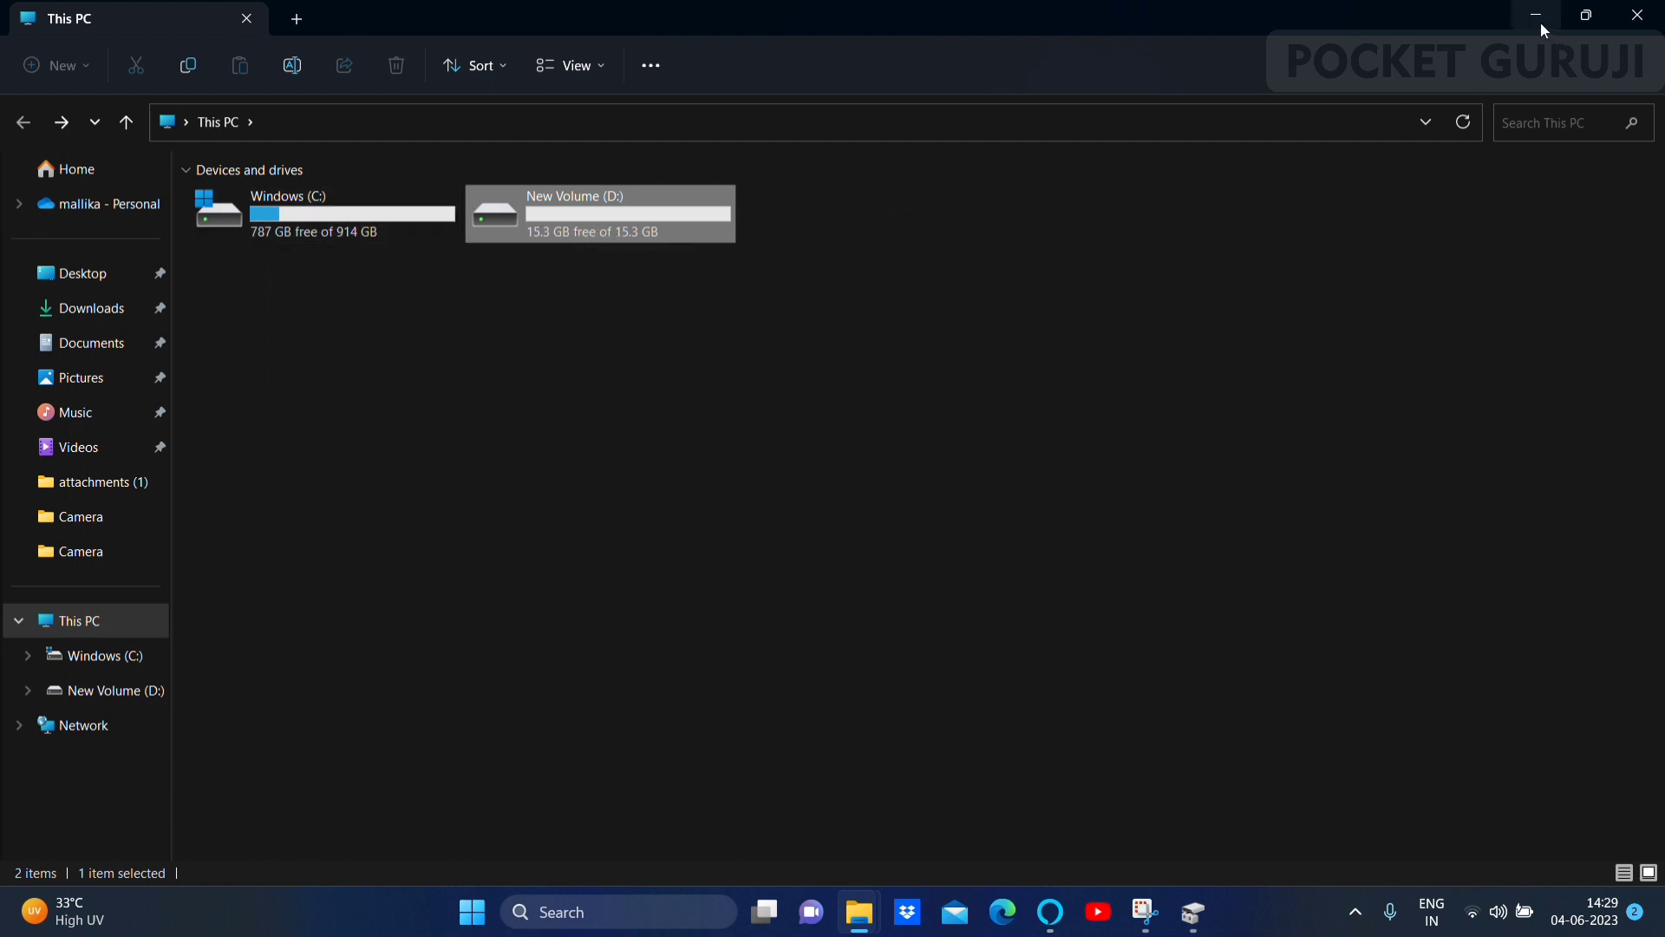
key(Return)
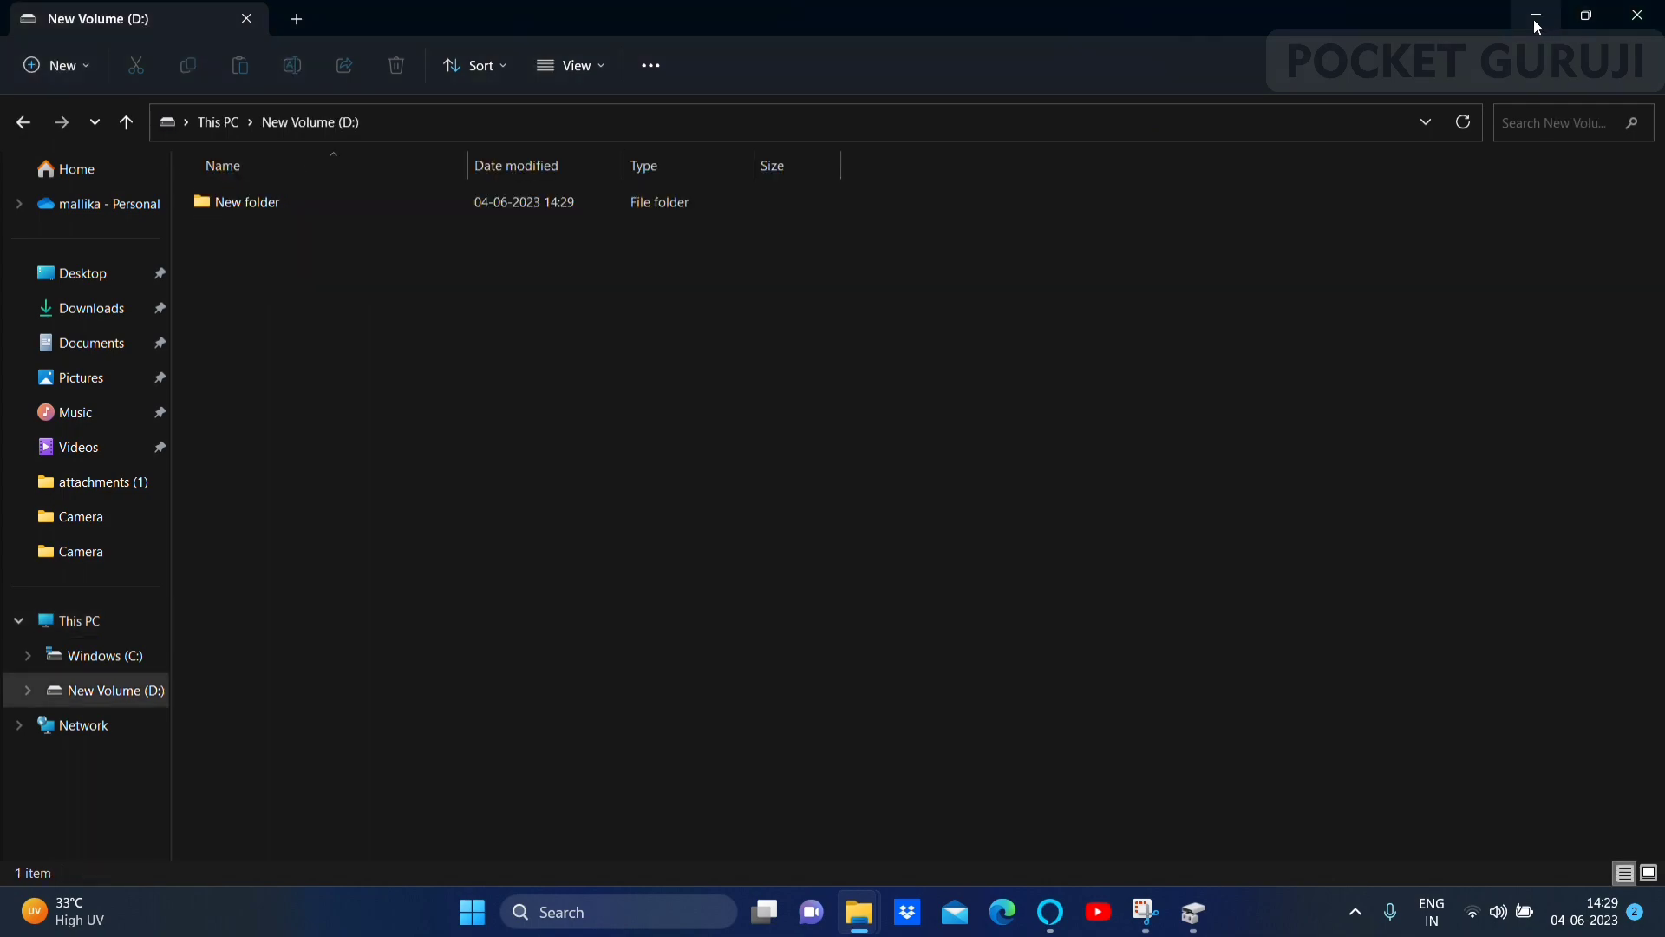
click(1533, 19)
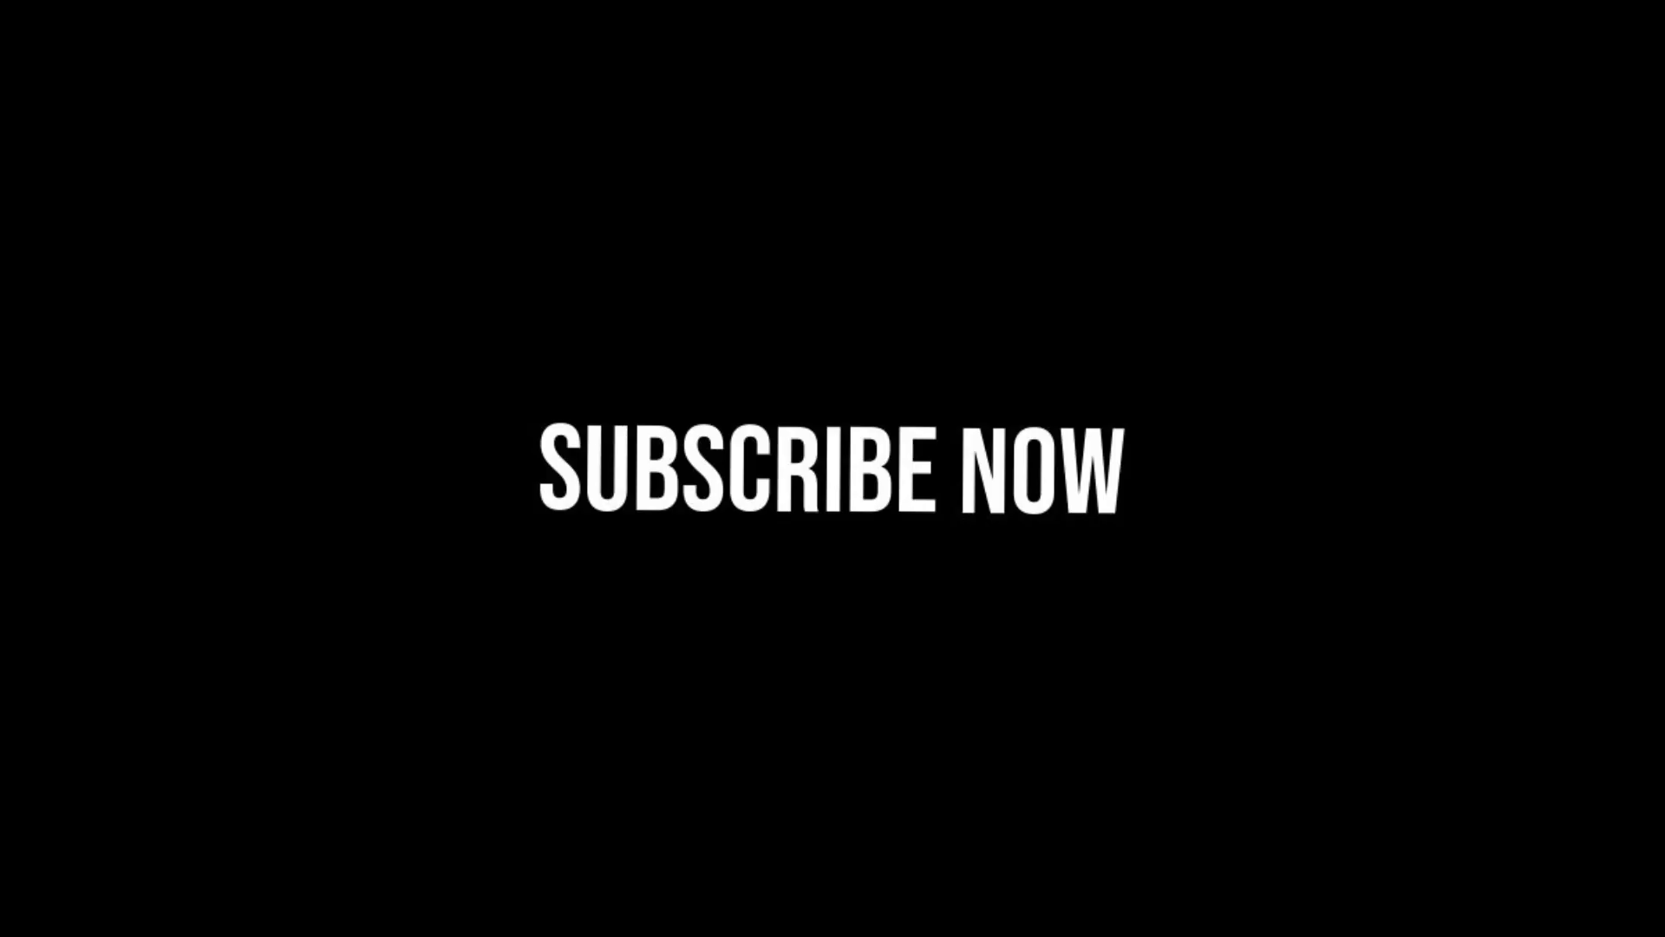